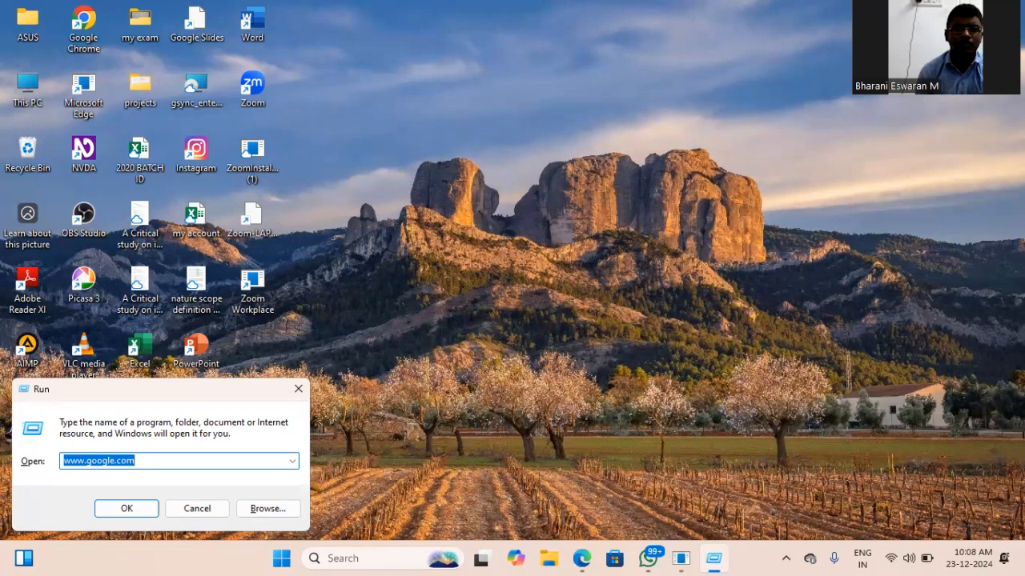
key("Down")
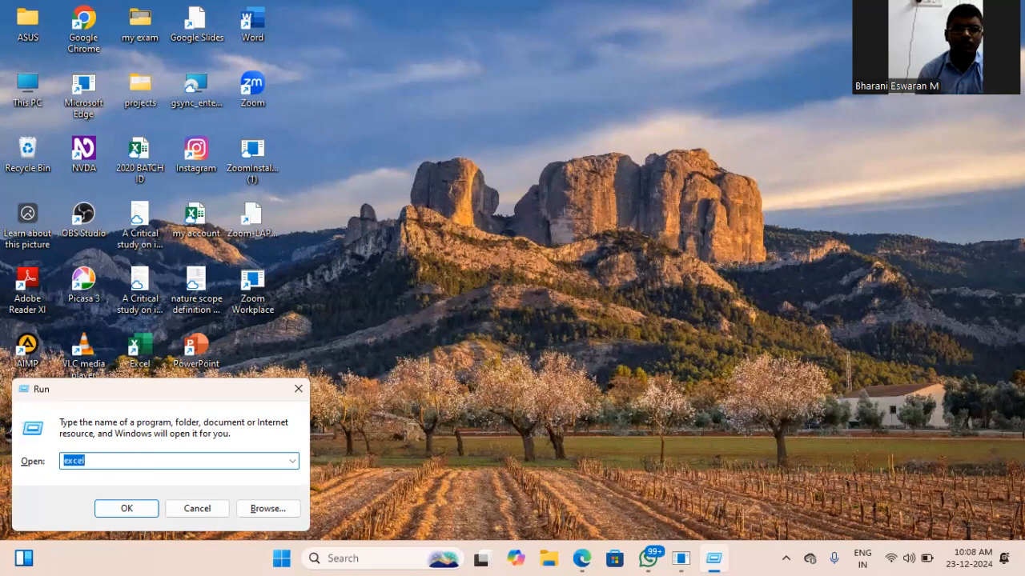
key("Up")
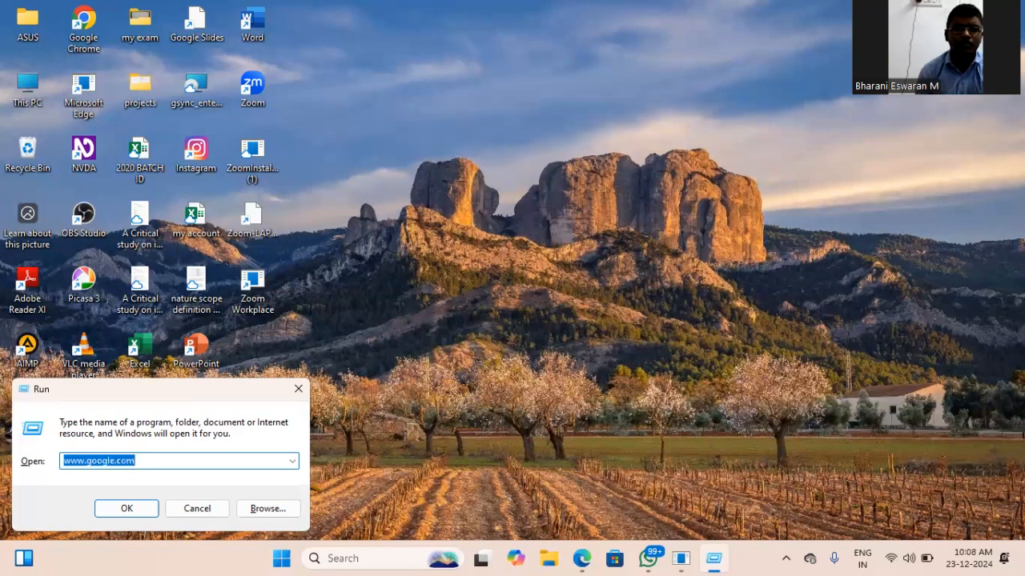
key("Return")
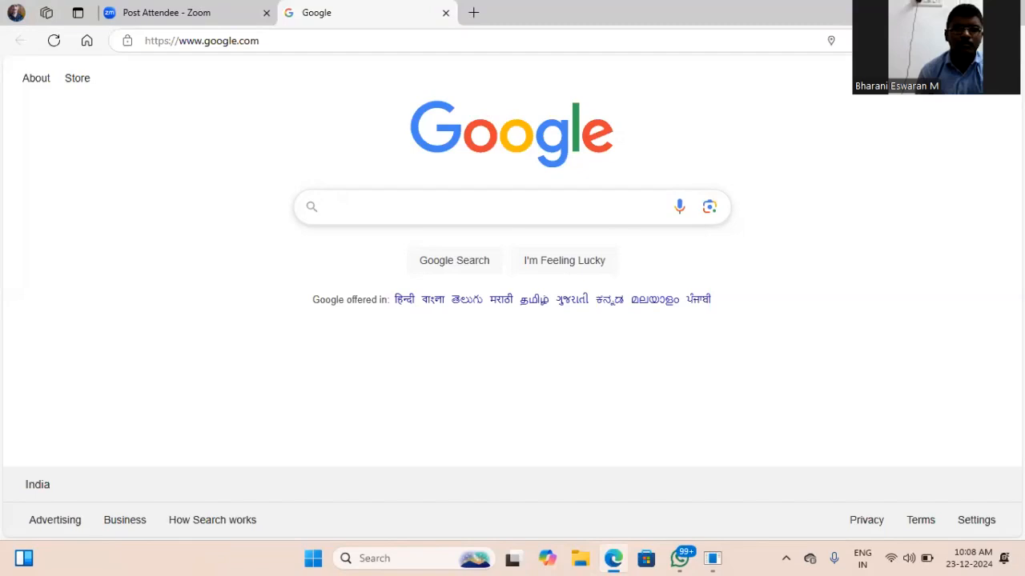
Expand the list of signed-in Google accounts and choose to add another account
left_click(995, 78)
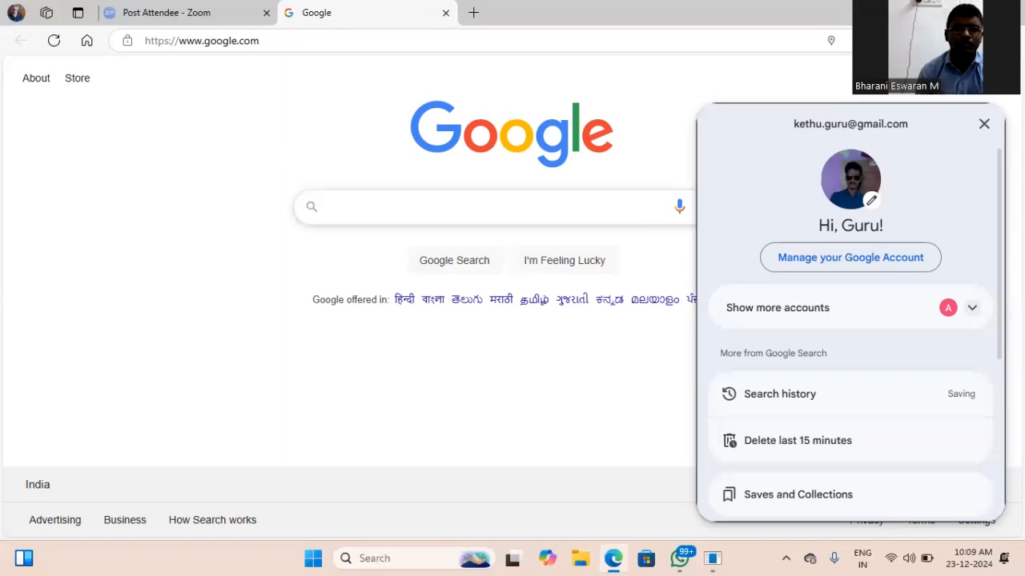
left_click(972, 307)
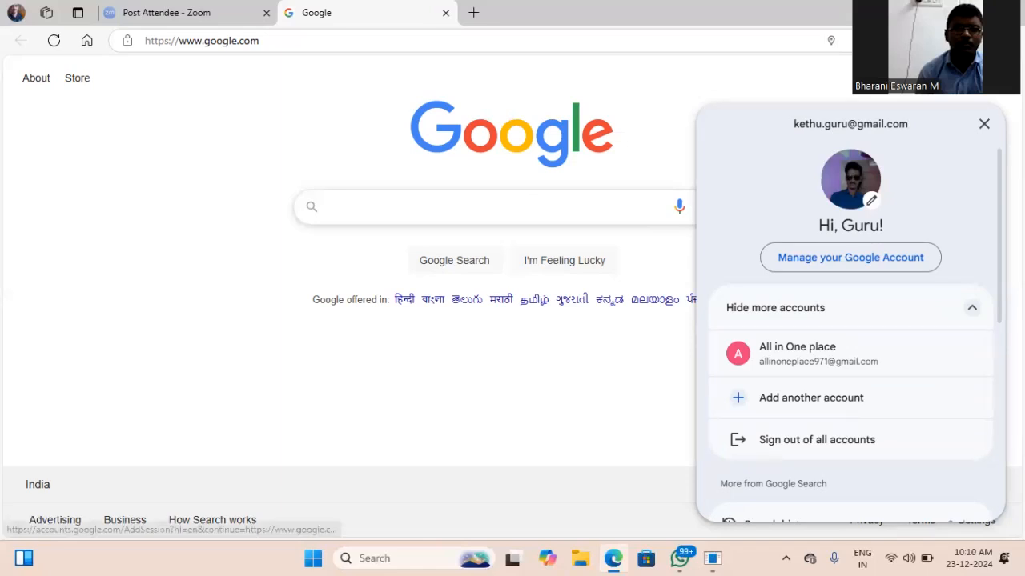
left_click(811, 398)
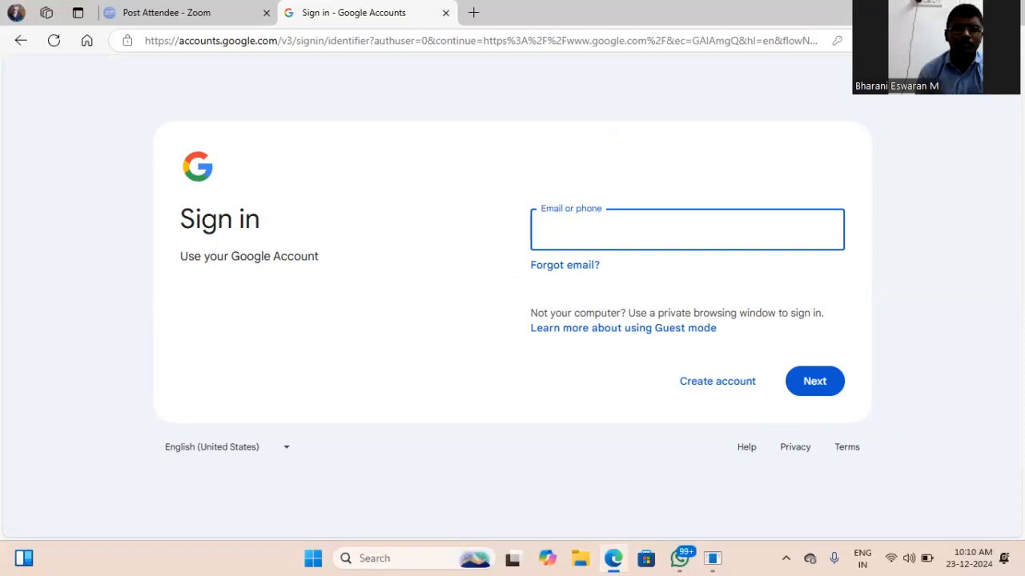
Start creating a new Google account for personal use from the sign-in page
key("Tab")
key("Tab")
key("Tab")
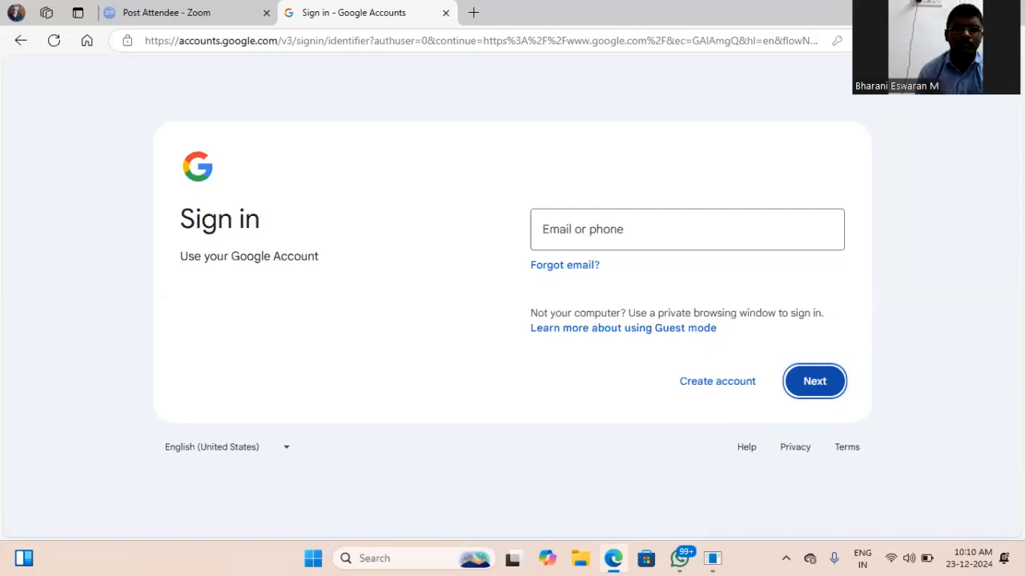
key("shift+Tab")
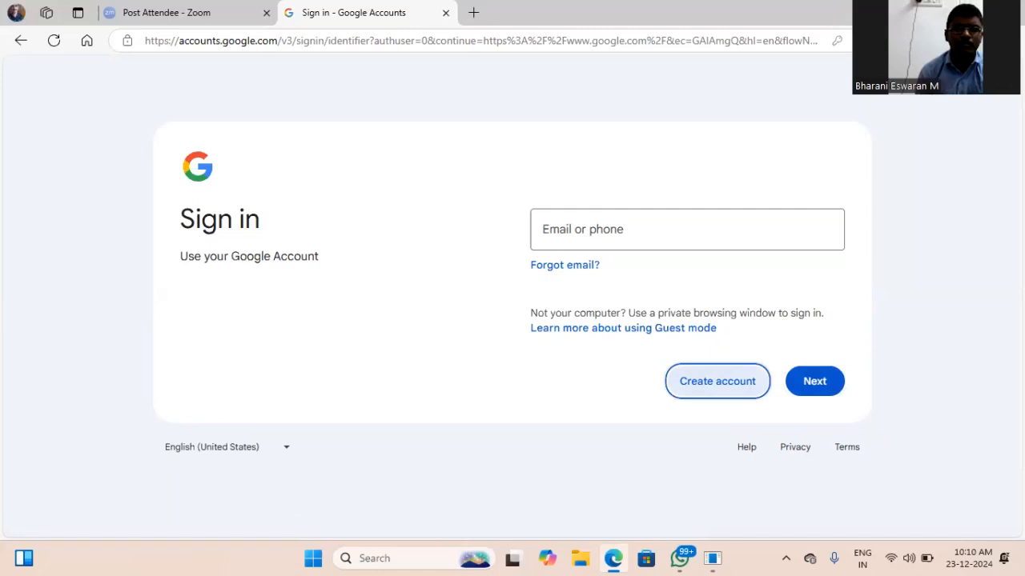
key("Return")
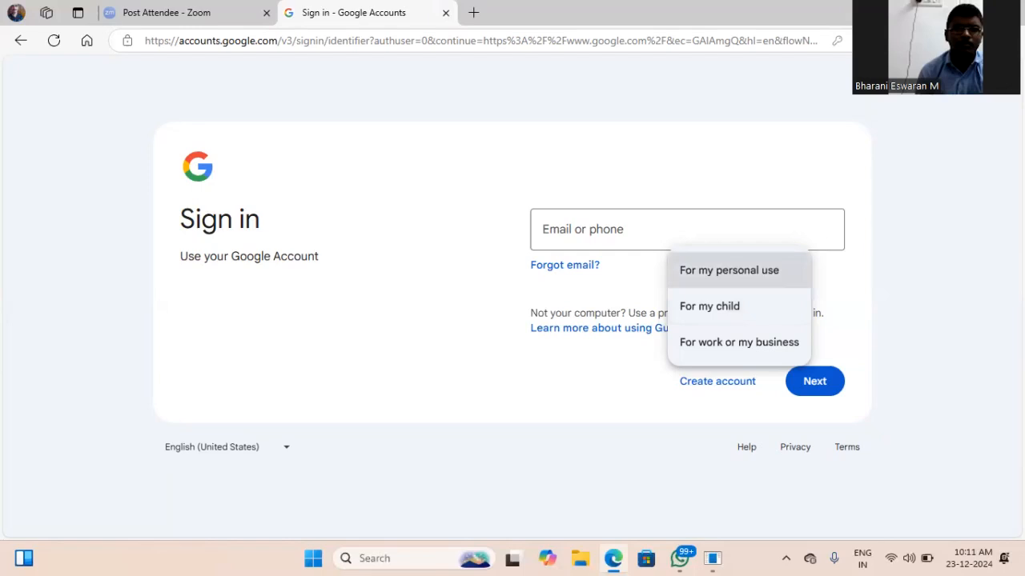
left_click(728, 270)
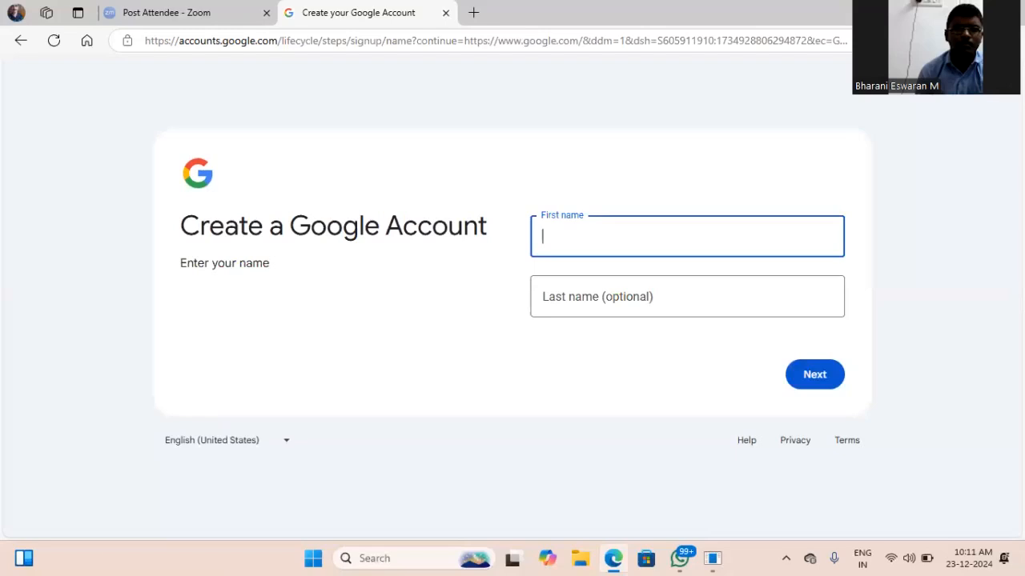
Enter the account holder's first and last name and continue to the basic information page
type("grs")
left_click(577, 296)
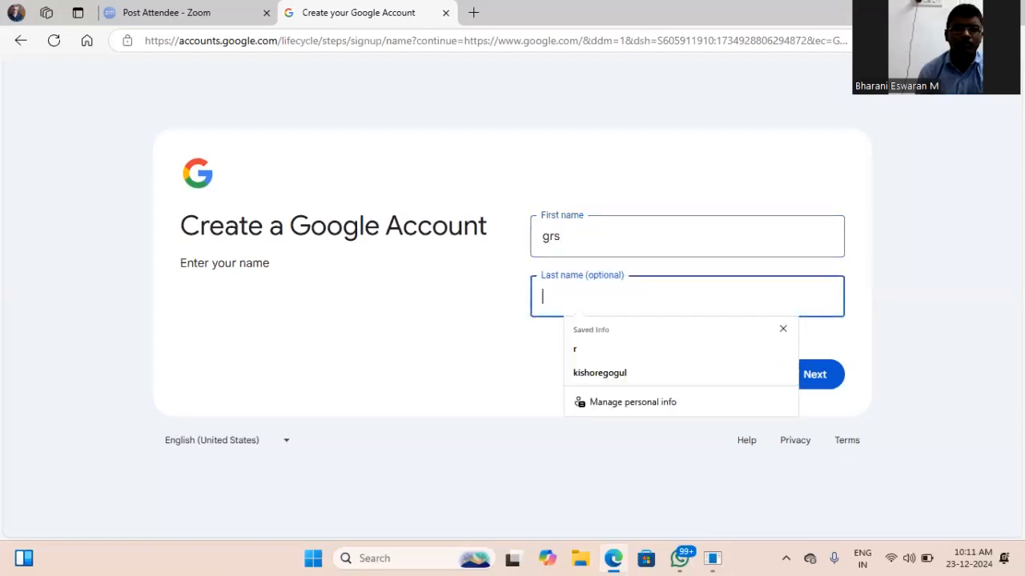
type("g")
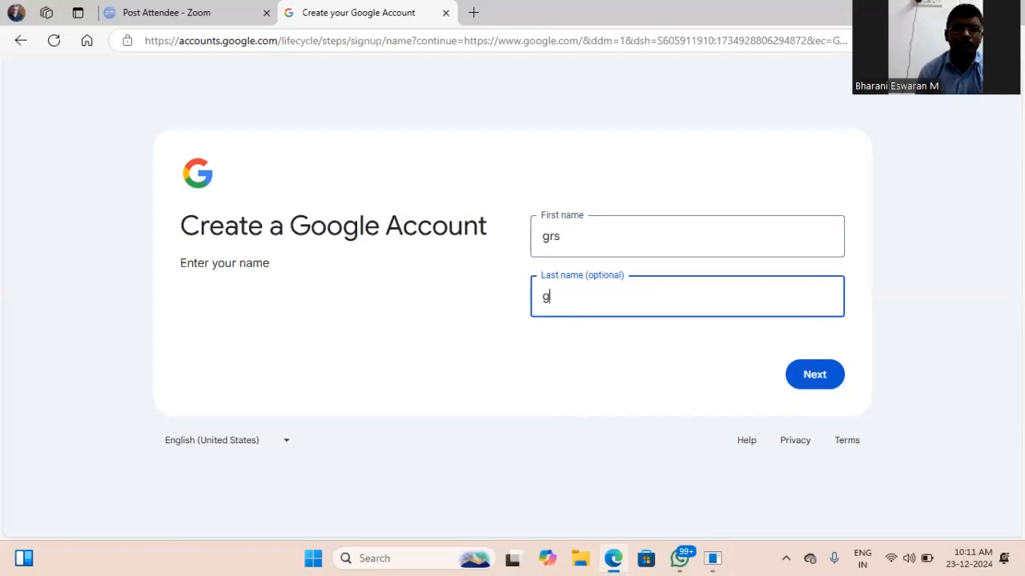
type("ps")
key("Tab")
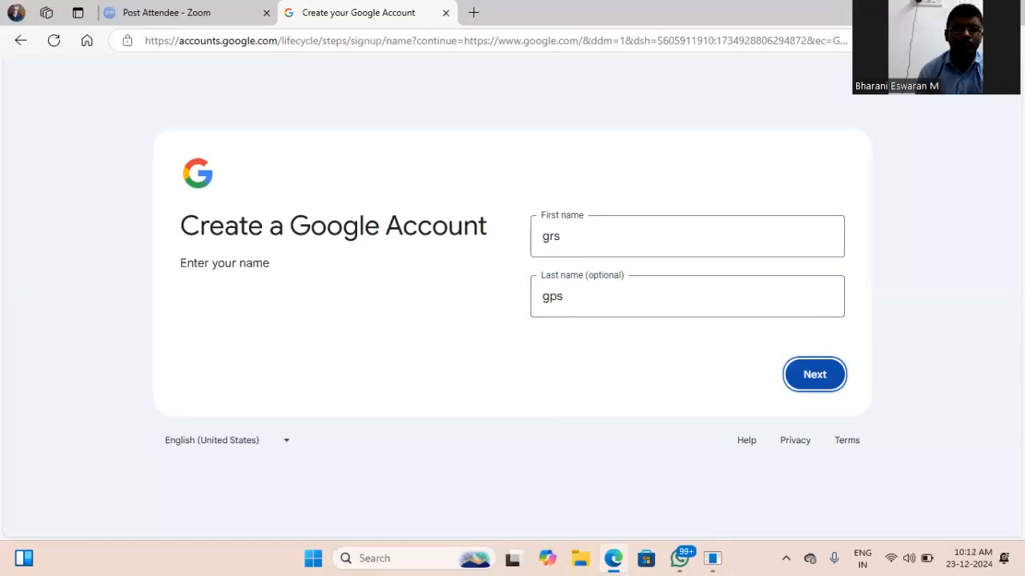
key("Return")
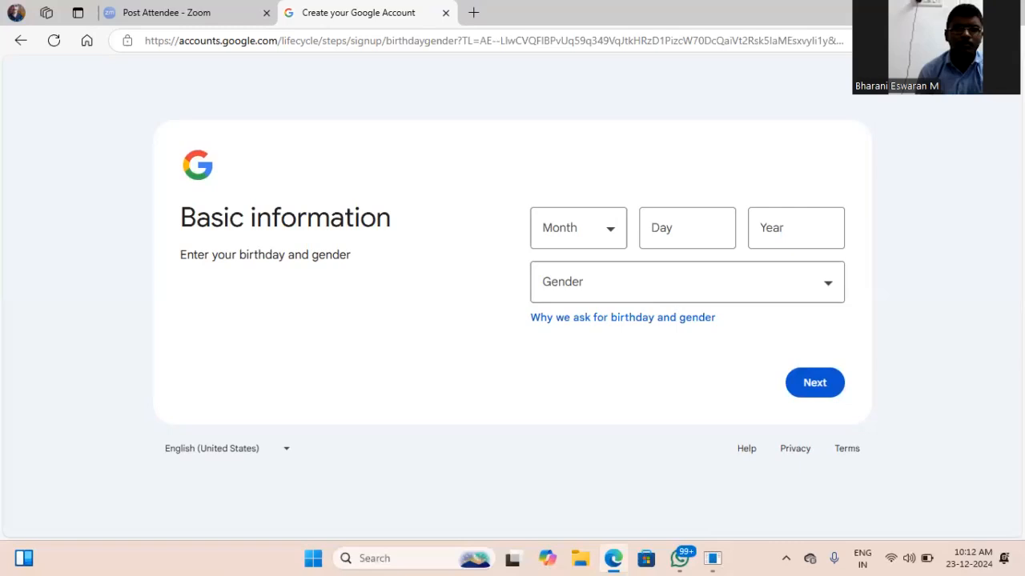
Fill in the account holder's date of birth with month, day and year
key("Tab")
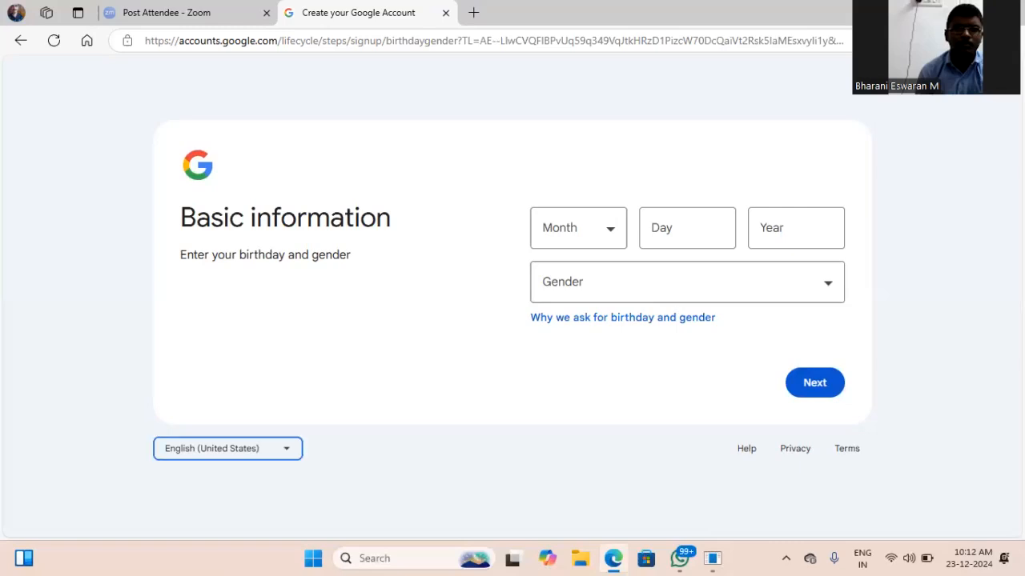
key("shift+Tab")
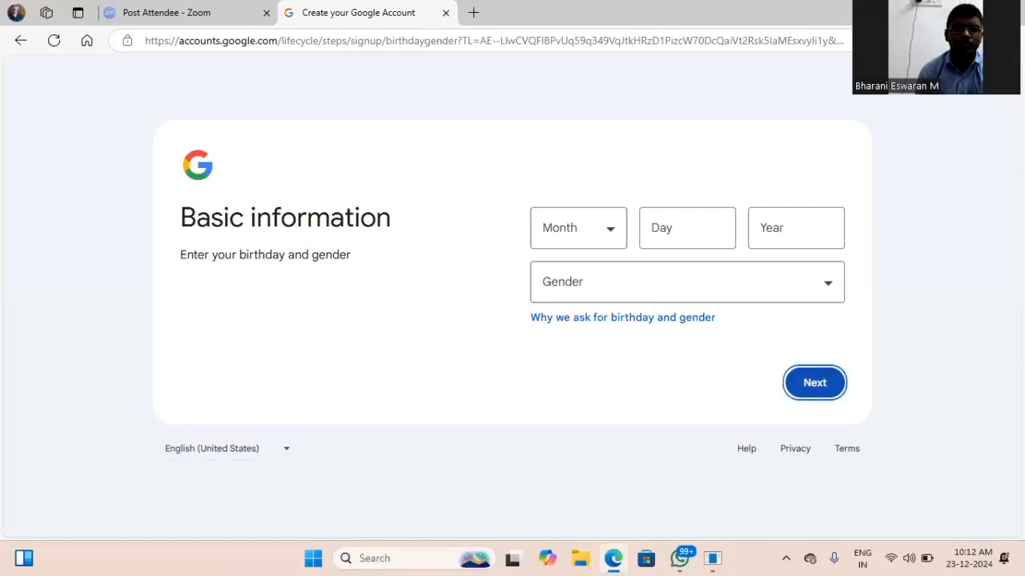
key("shift+Tab")
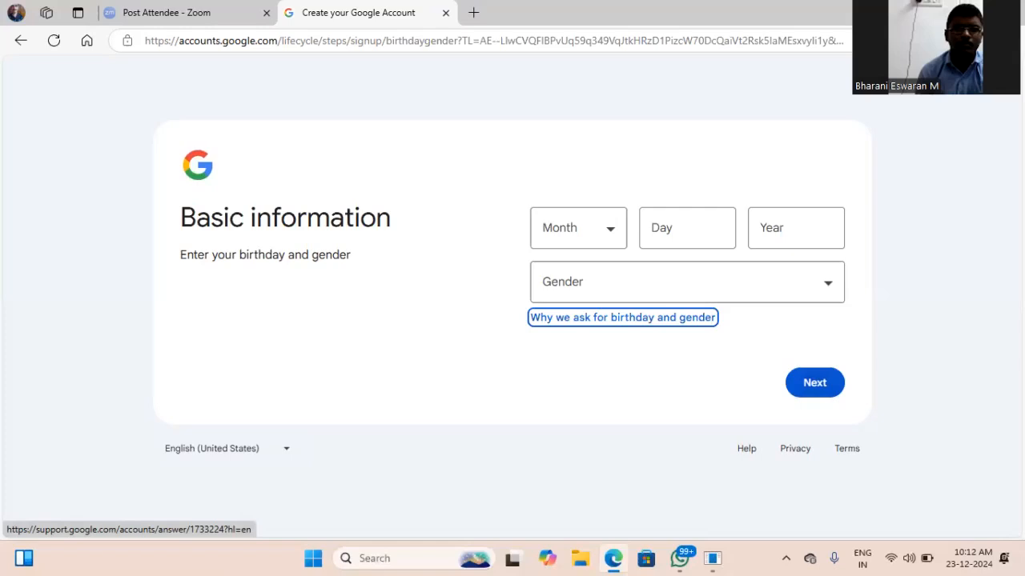
key("shift+Tab")
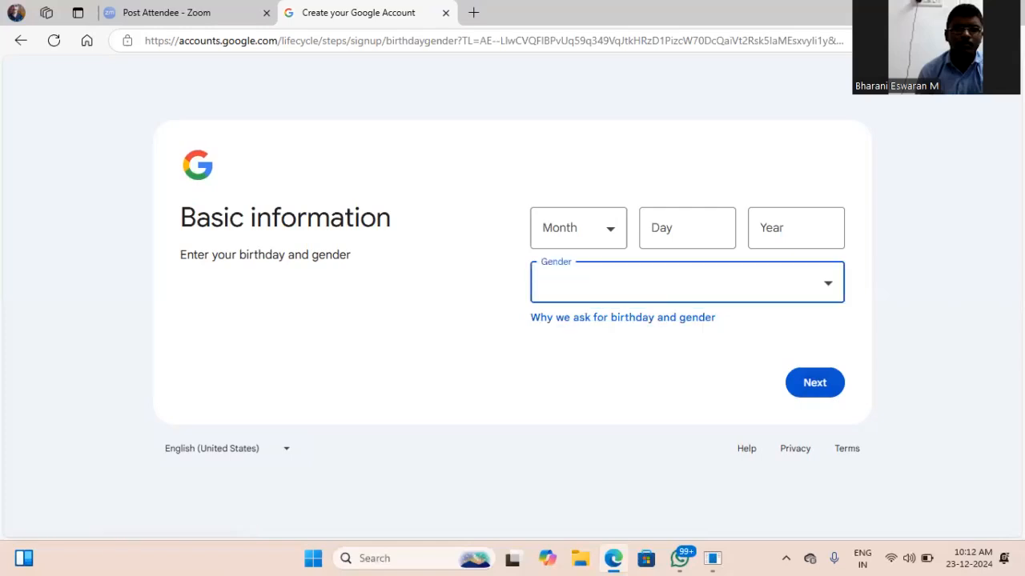
key("shift+Tab")
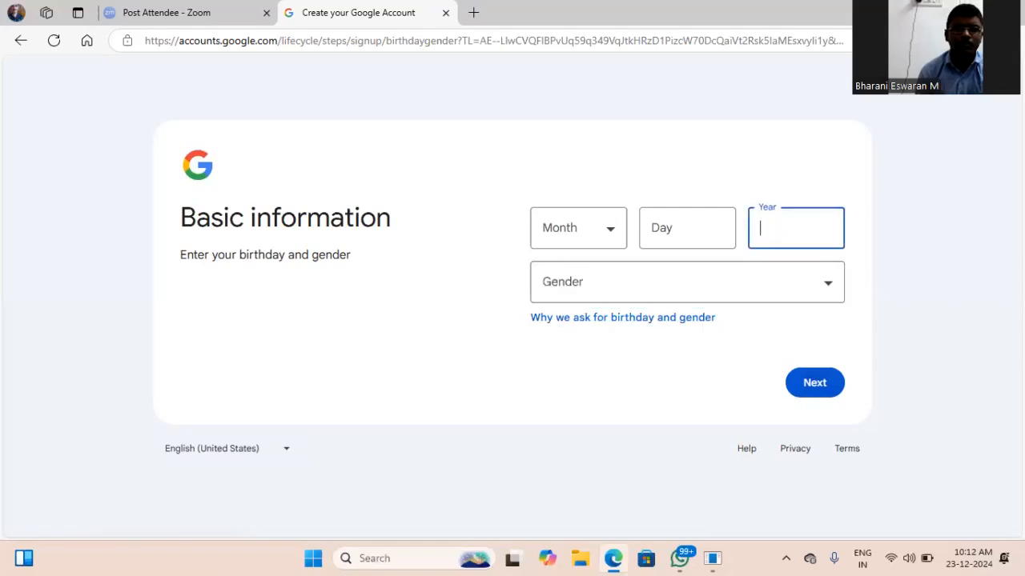
key("shift+Tab")
key("shift+Tab")
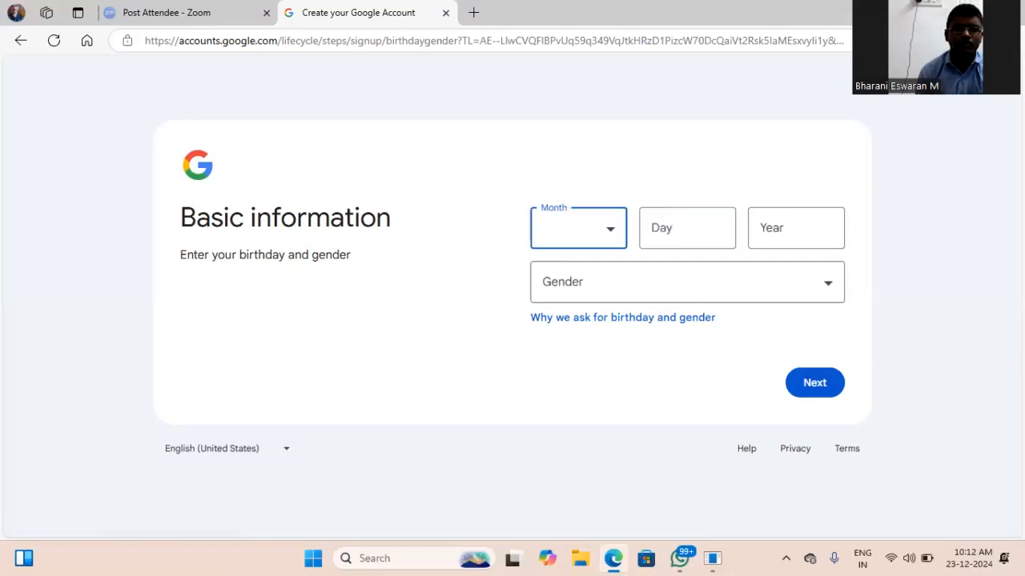
key("shift+Tab")
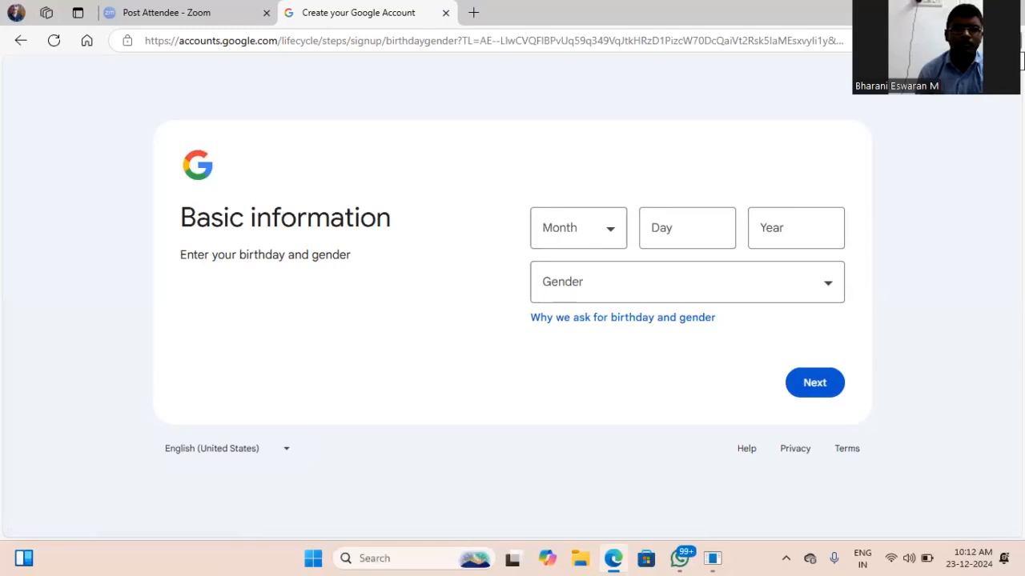
key("Tab")
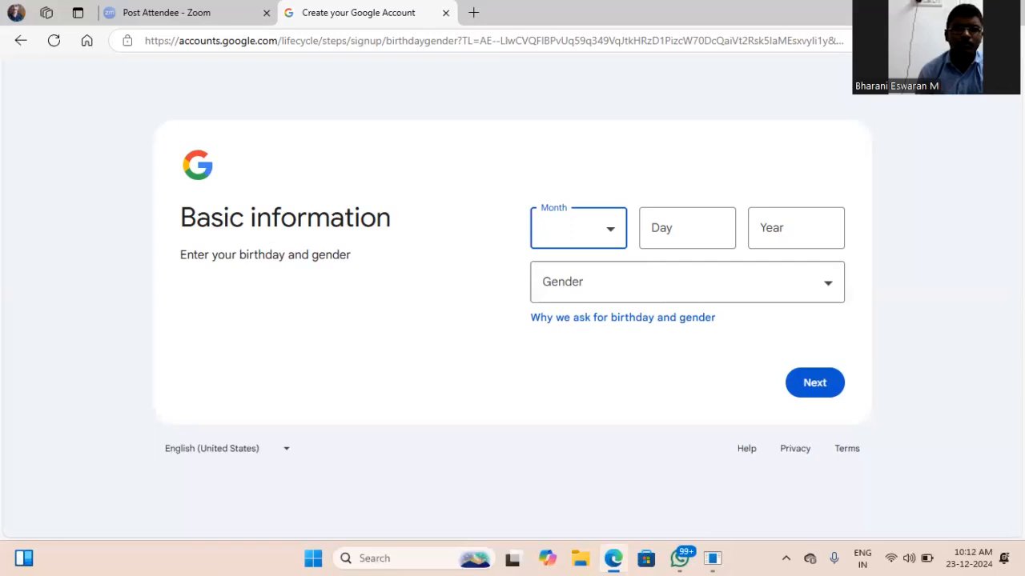
key("Down")
key("Tab")
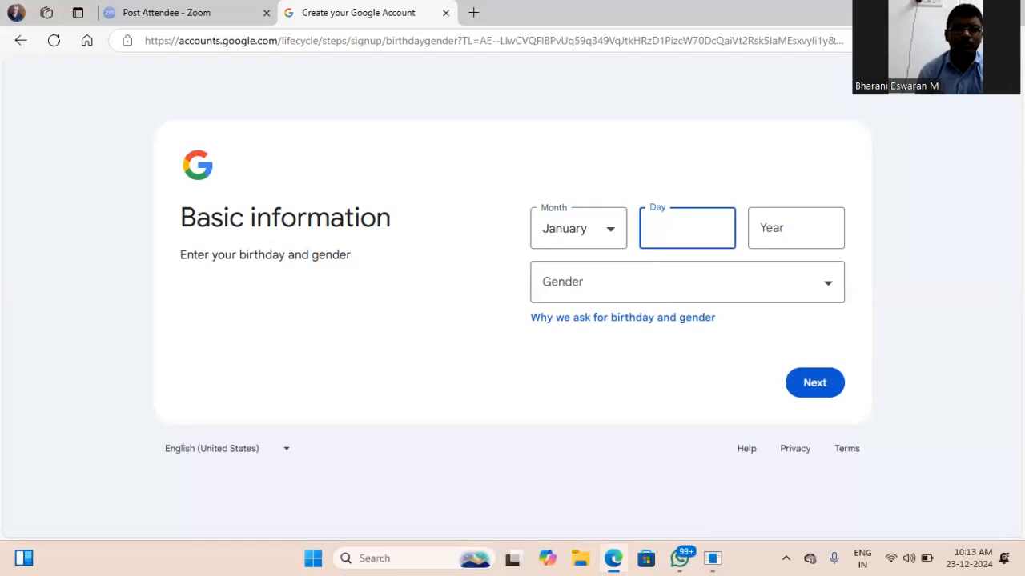
type("01")
key("Tab")
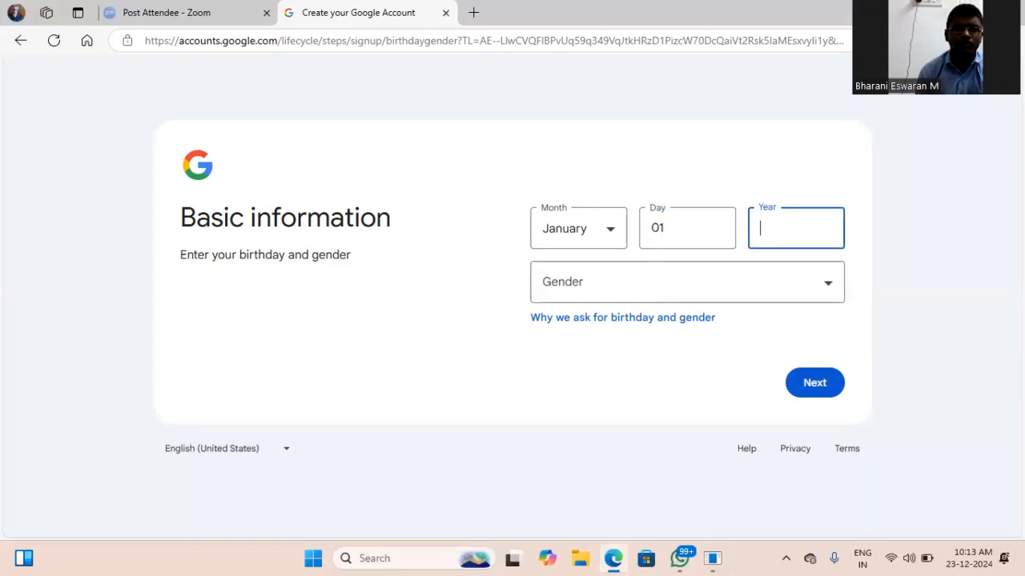
type("2000")
key("Tab")
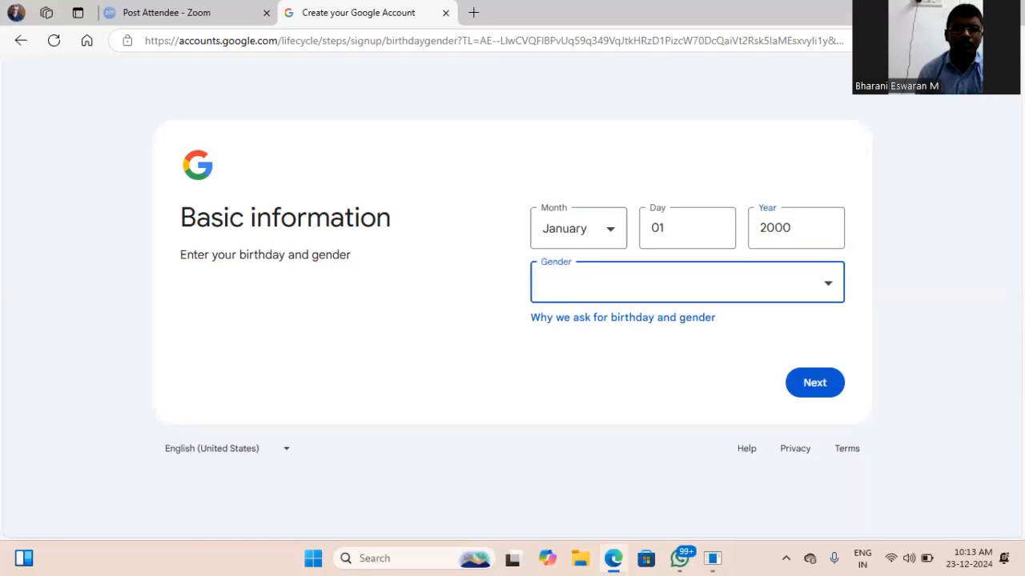
Set the gender to Female and continue to the Gmail address choice
key("Down")
key("Down")
key("Up")
key("Tab")
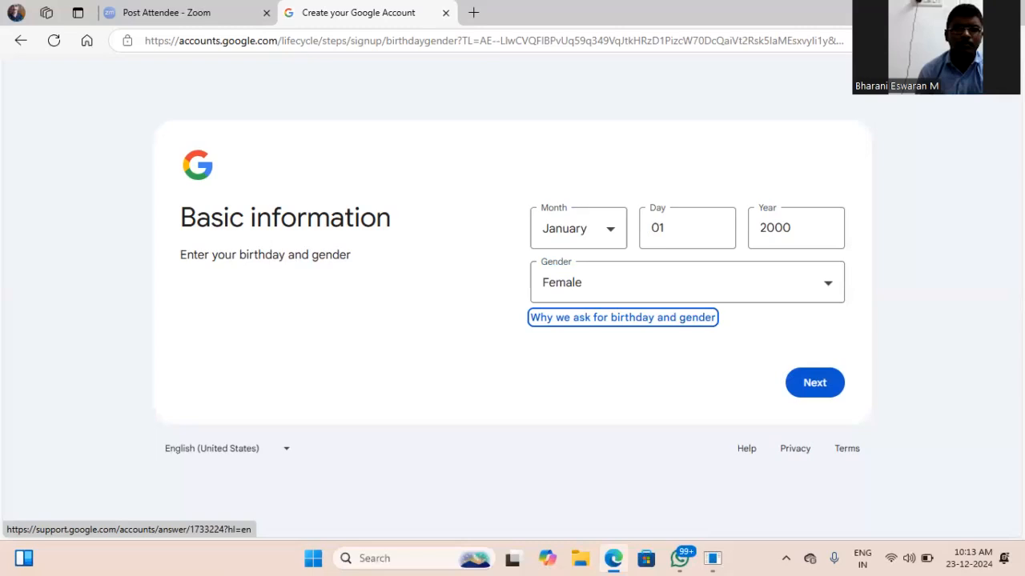
key("Tab")
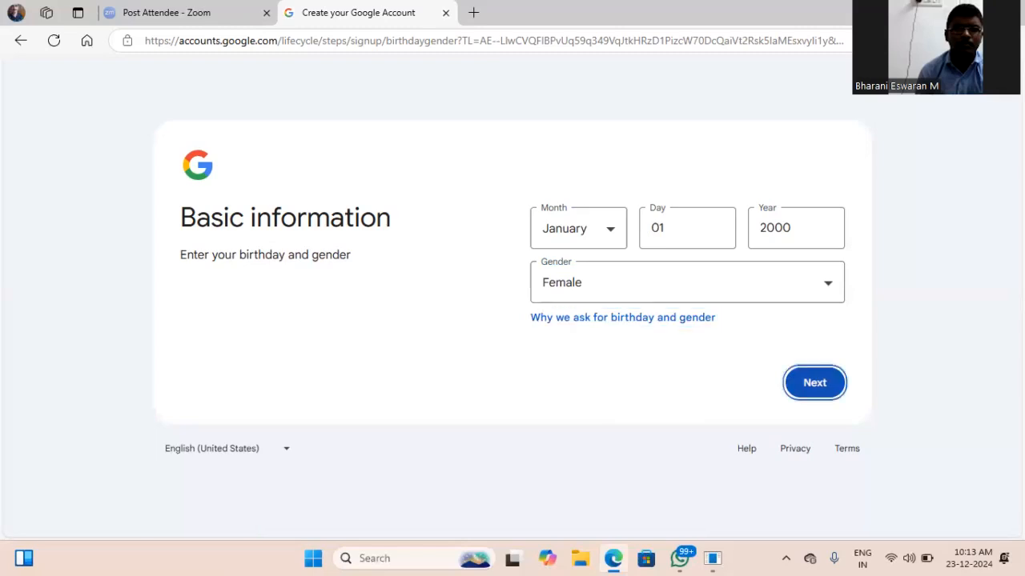
key("Return")
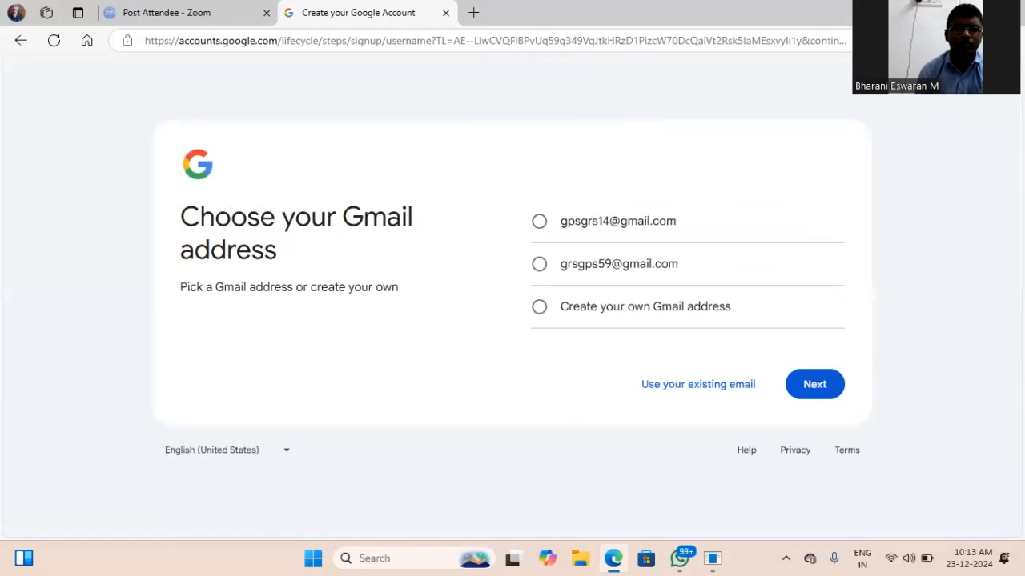
Select the first suggested Gmail address for the new account
key("Tab")
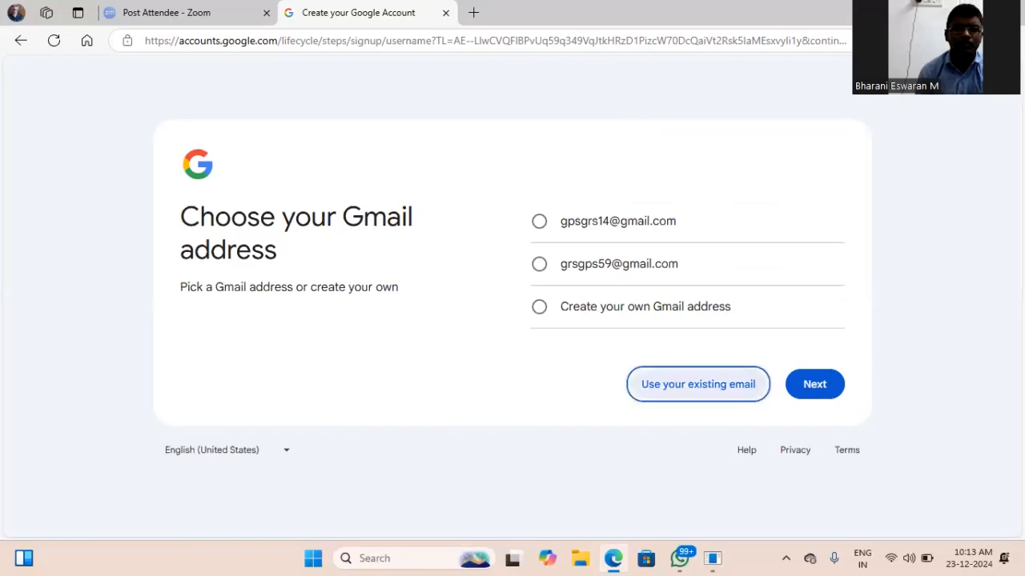
key("Tab")
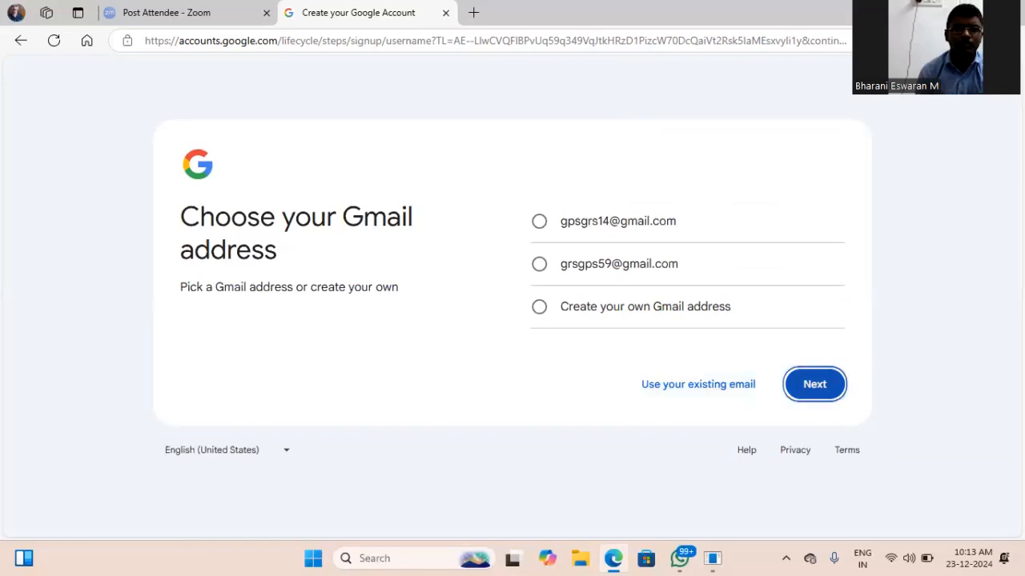
key("shift+Tab")
key("shift+Tab")
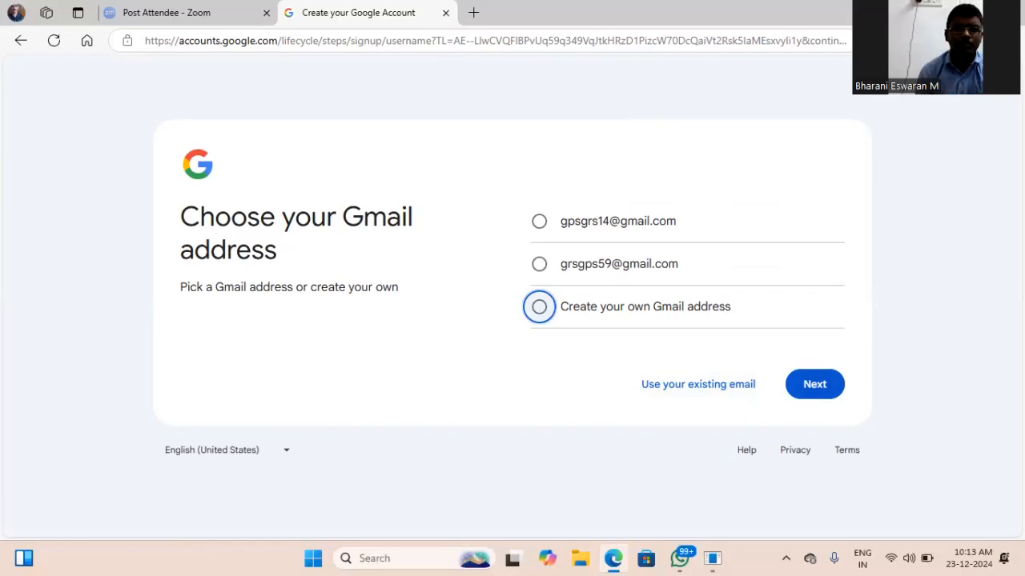
key("shift+Tab")
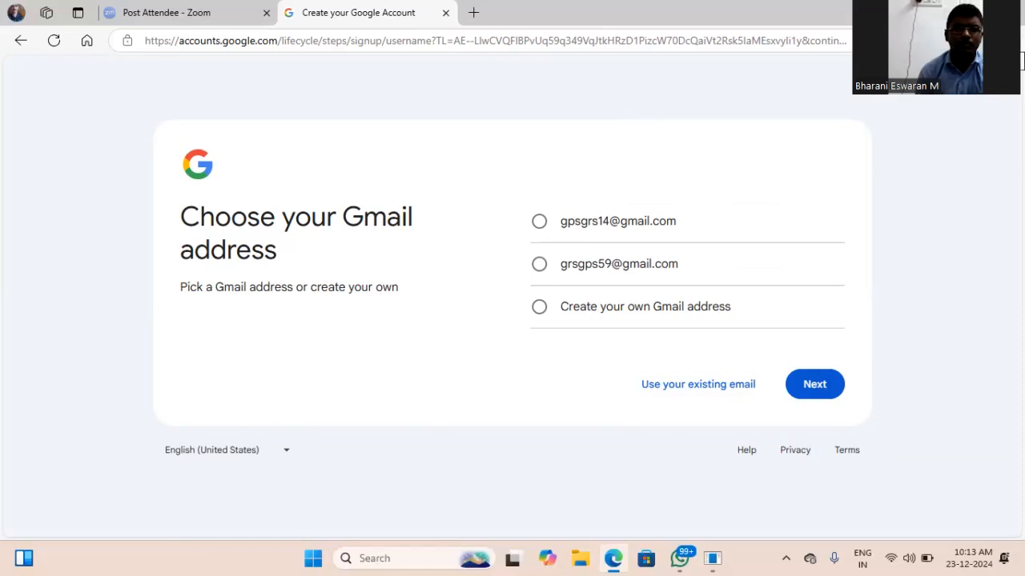
key("Tab")
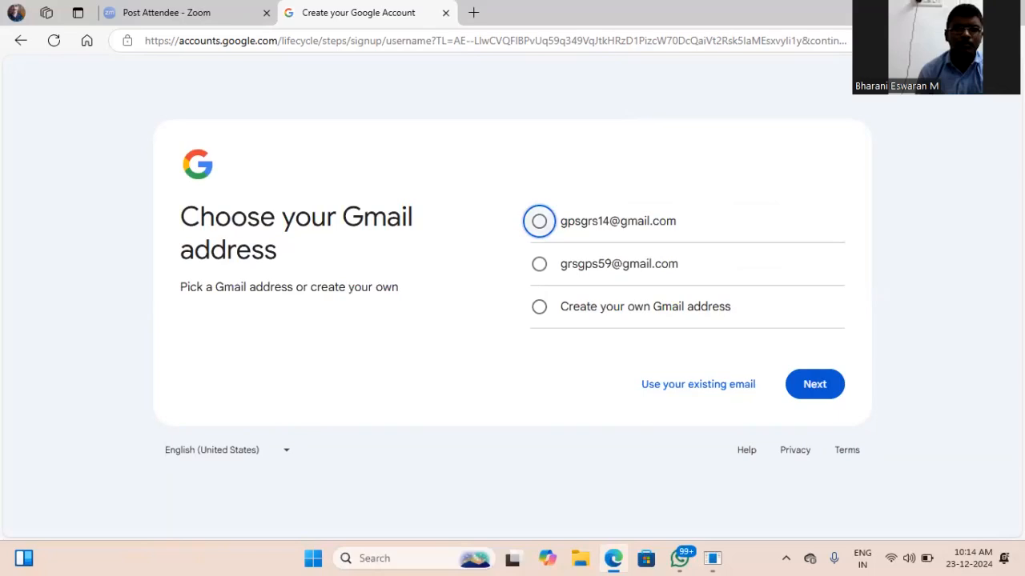
key("Down")
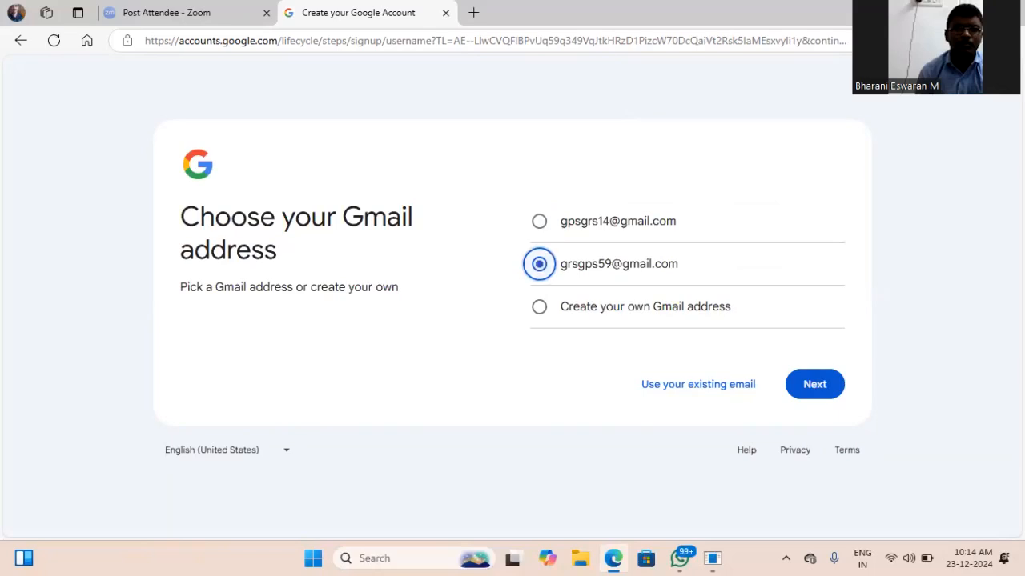
key("Up")
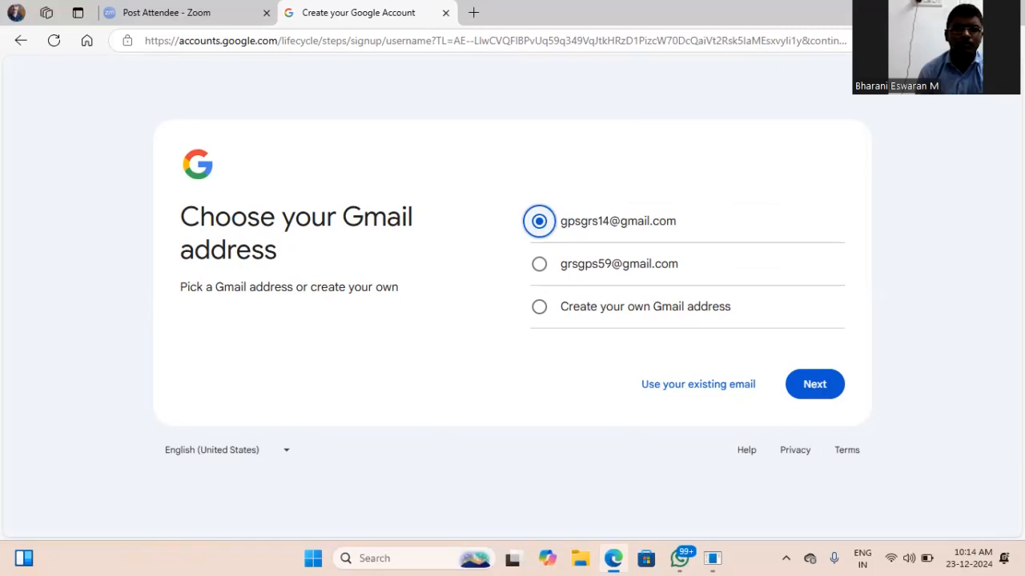
Confirm the selected Gmail address and continue to the password page
key("Tab")
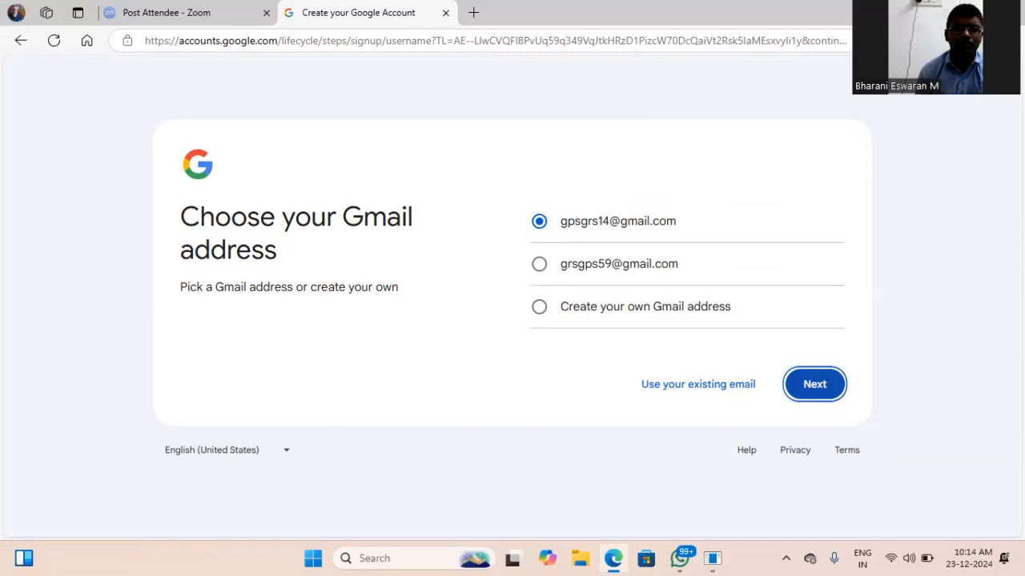
key("Return")
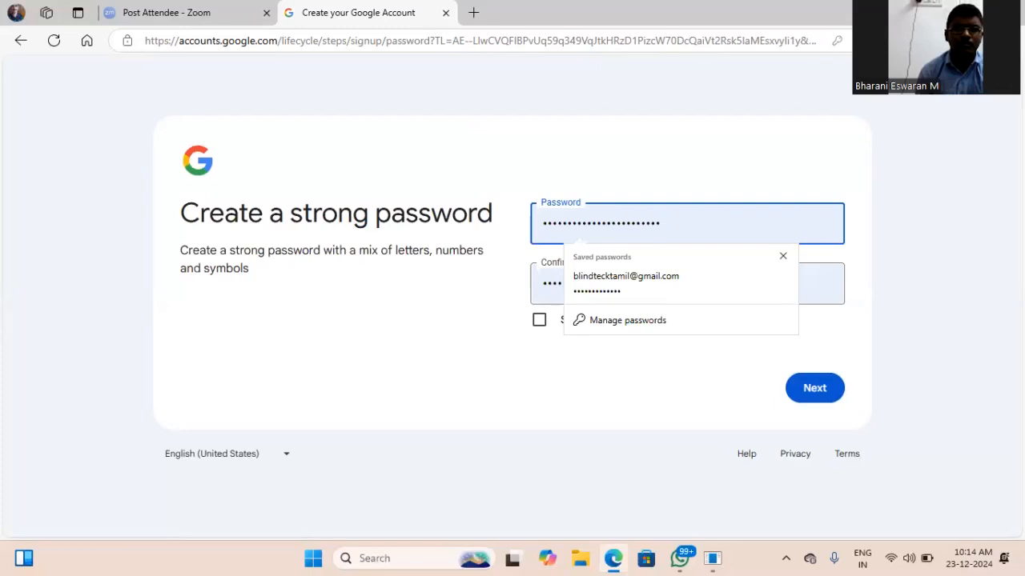
Try to enter the account password in the prefilled Password field
type("1")
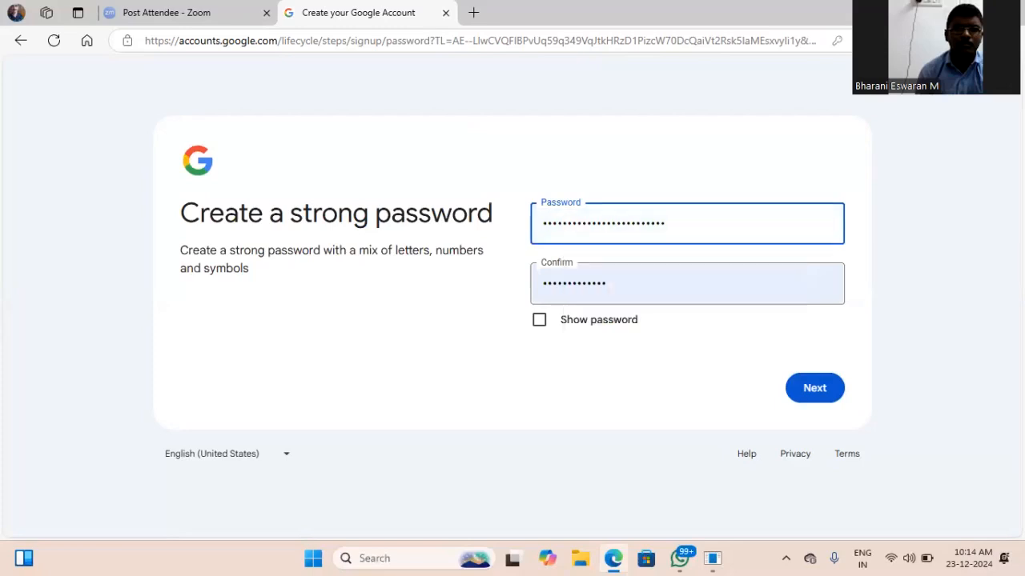
type("11111111111")
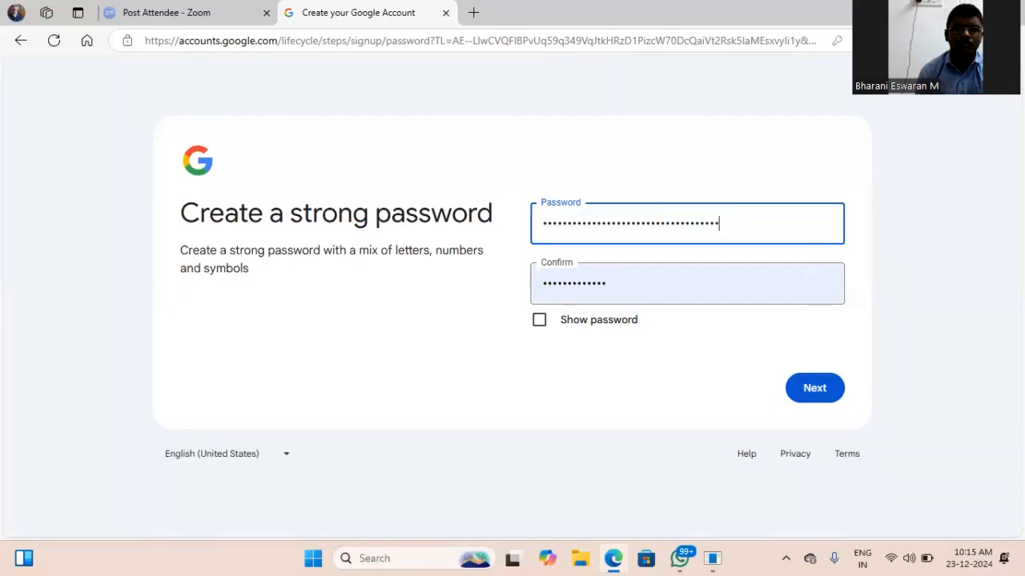
Clear the entire contents of the Password field
key("ctrl+a")
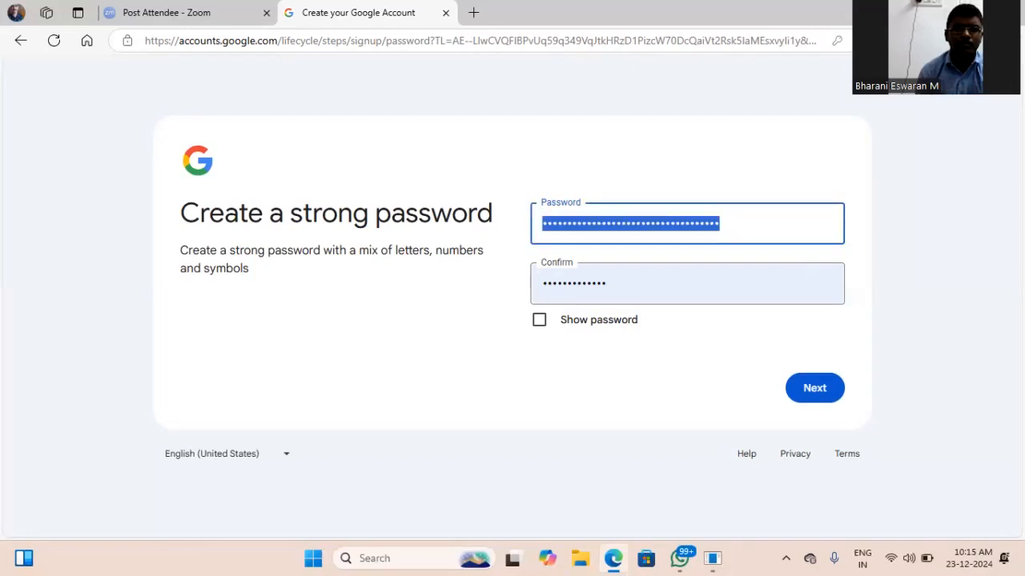
left_click(719, 223)
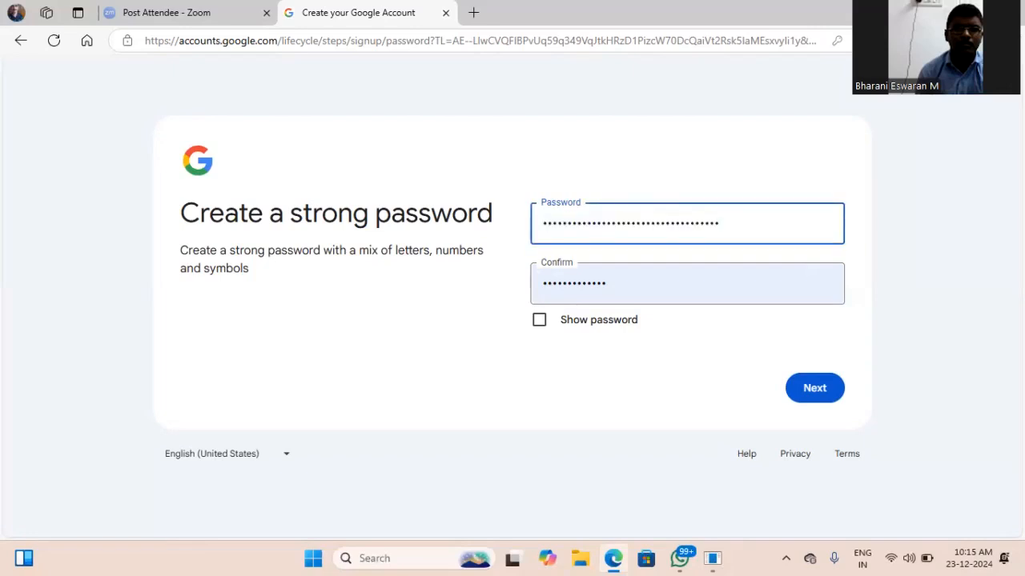
key("BackSpace")
key("BackSpace")
key("BackSpace")
key("BackSpace")
key("BackSpace")
key("BackSpace")
key("BackSpace")
key("BackSpace")
key("BackSpace")
key("BackSpace")
key("BackSpace")
key("BackSpace")
key("BackSpace")
key("BackSpace")
key("BackSpace")
key("BackSpace")
key("BackSpace")
key("BackSpace")
key("BackSpace")
key("BackSpace")
key("BackSpace")
key("BackSpace")
key("BackSpace")
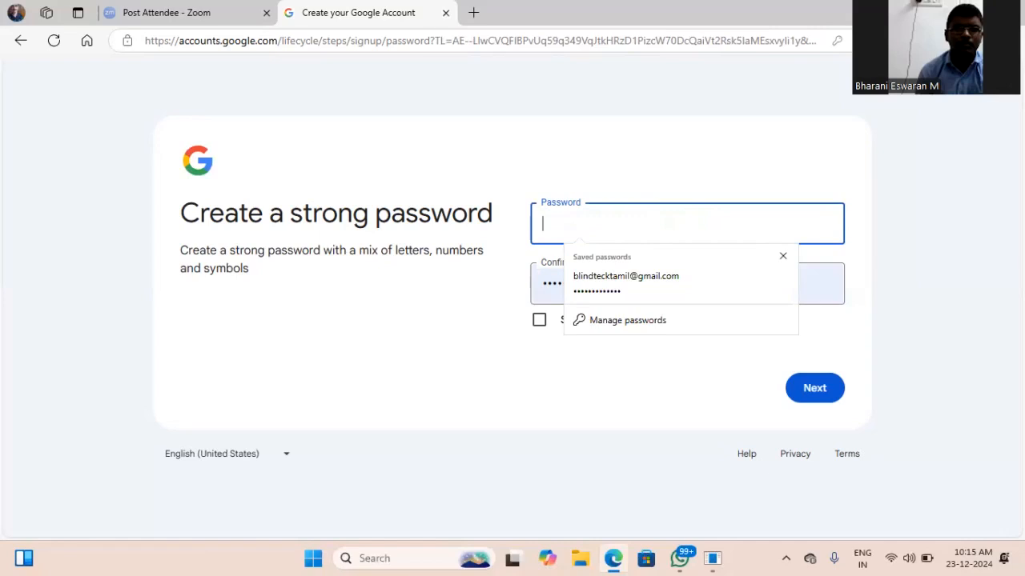
Enter the new account password in the Password and Confirm fields and continue to the recovery email page
type("aaaaa")
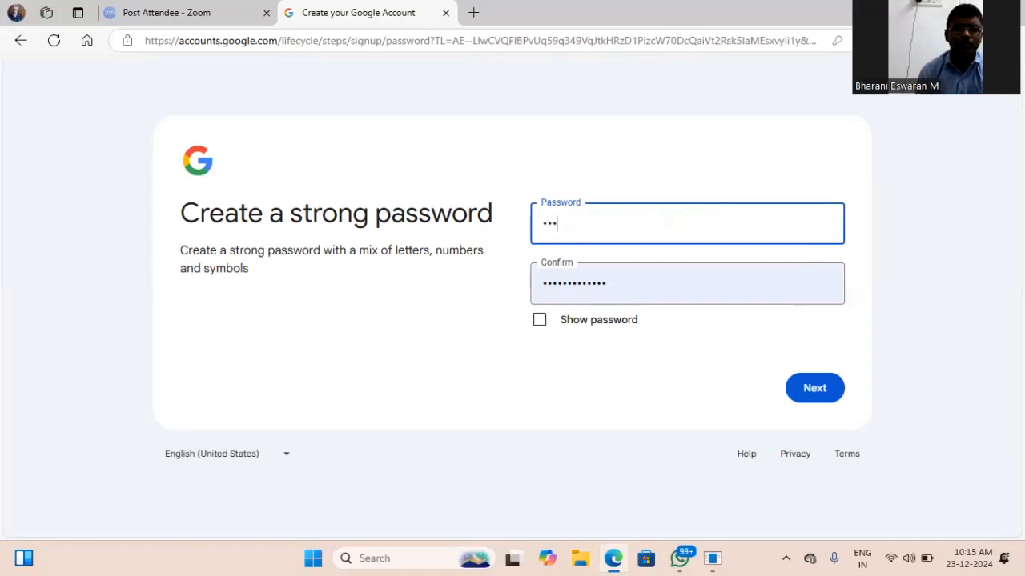
type("aaaaaaa")
key("Tab")
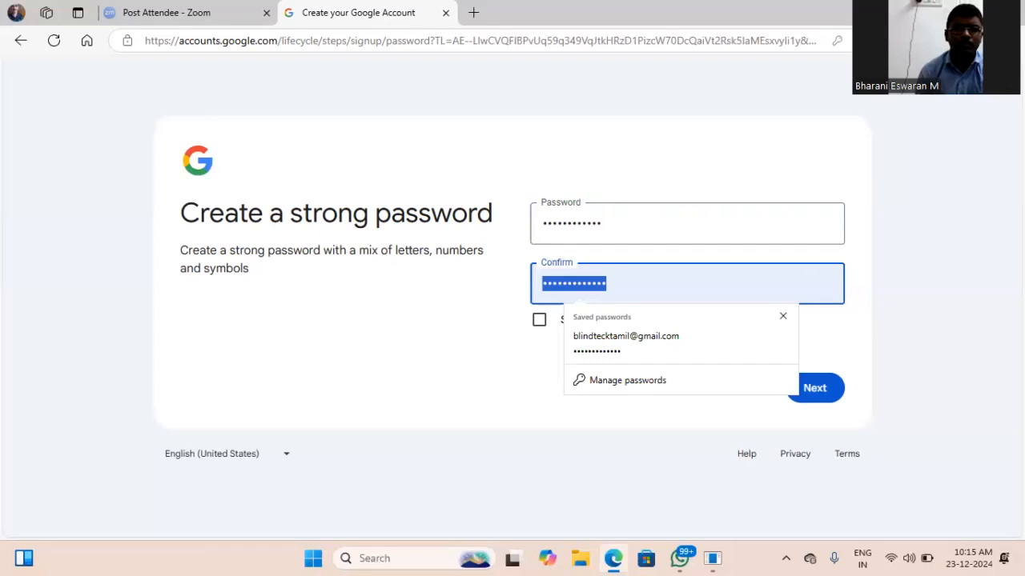
type("••")
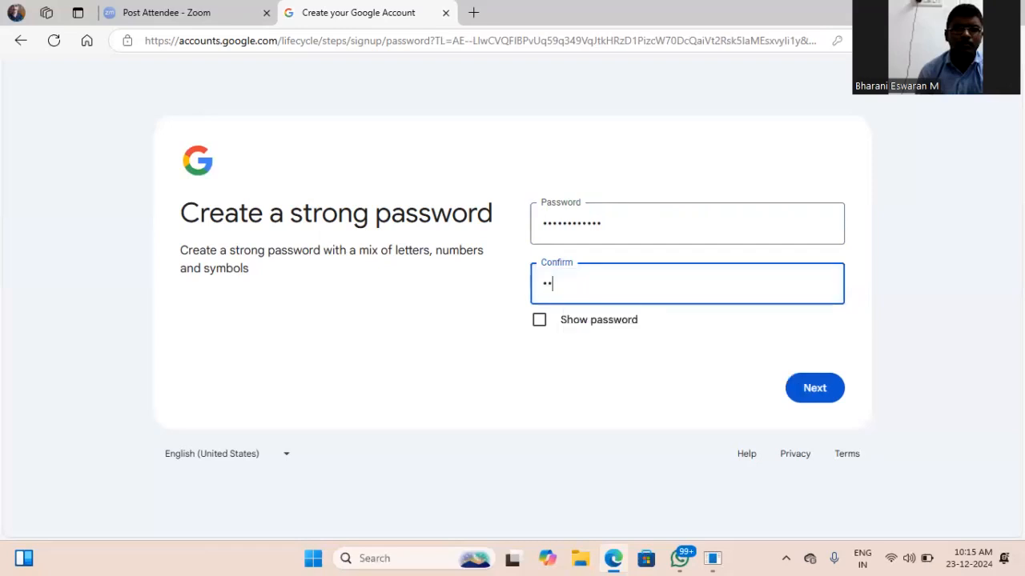
type("••••••••••")
key("Tab")
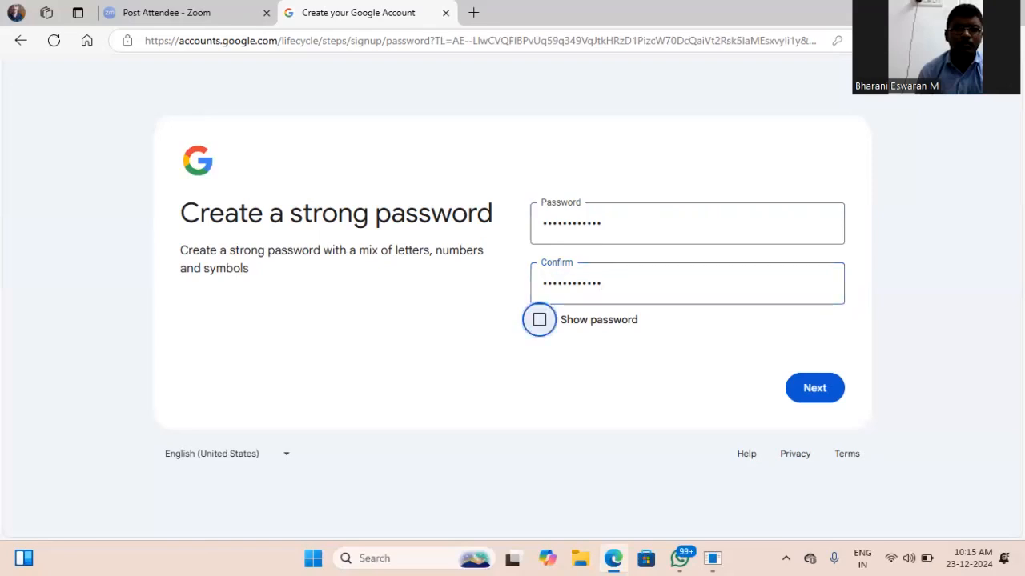
key("Tab")
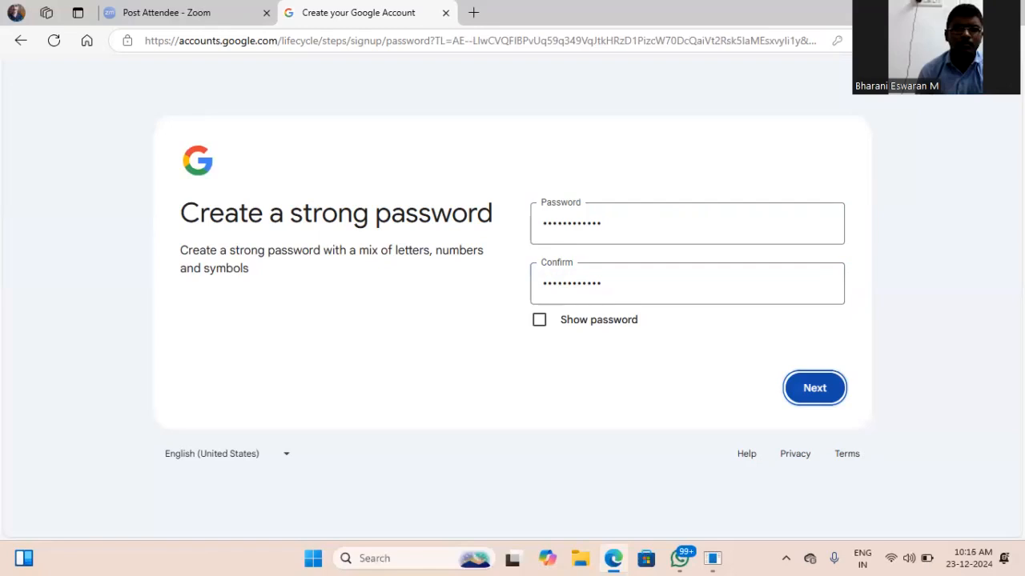
key("Return")
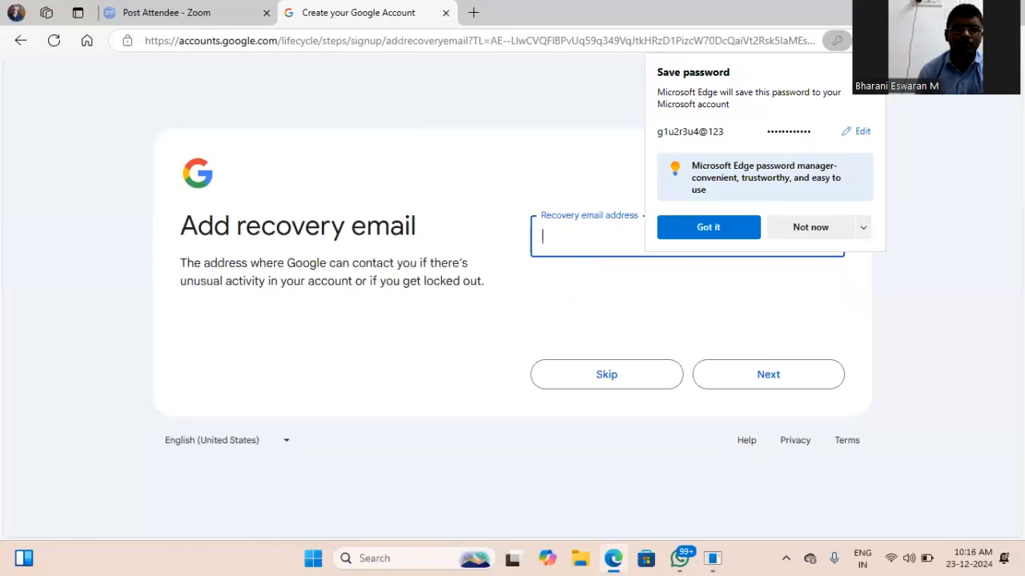
Skip adding a recovery email address and continue to the account review page
key("Tab")
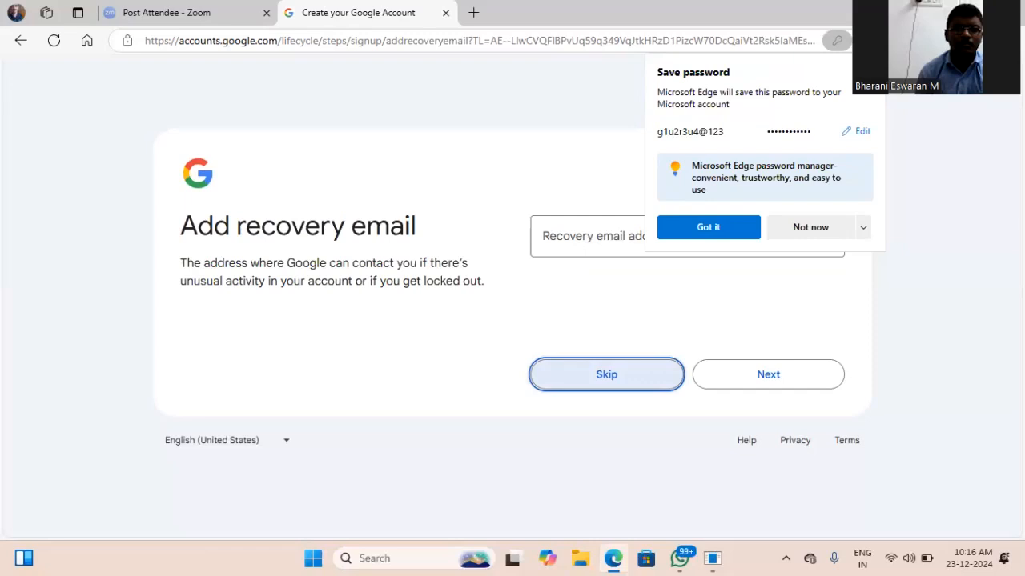
key("Tab")
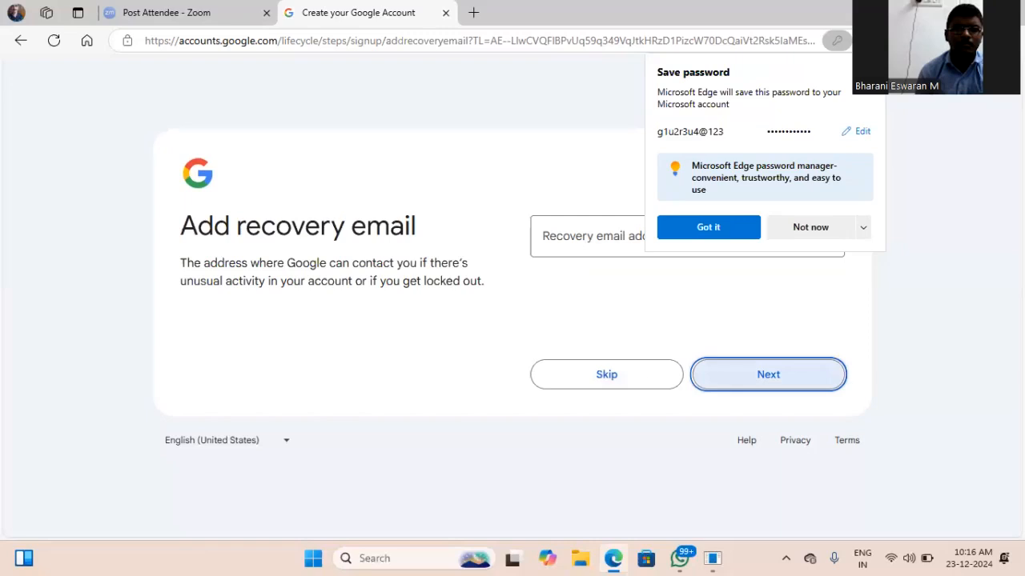
key("shift+Tab")
key("Return")
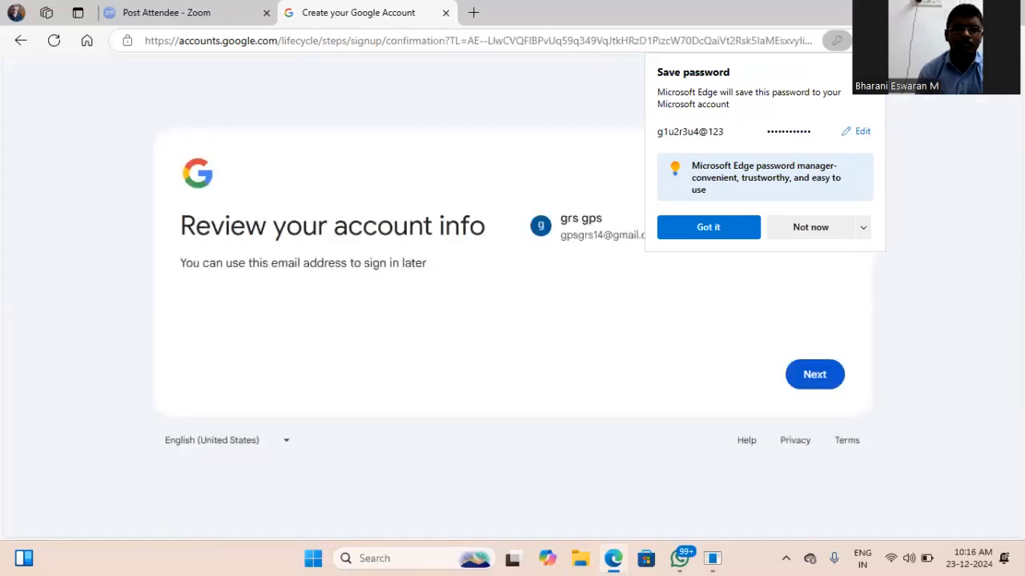
Accept the browser's offer to save the new account password
key("Tab")
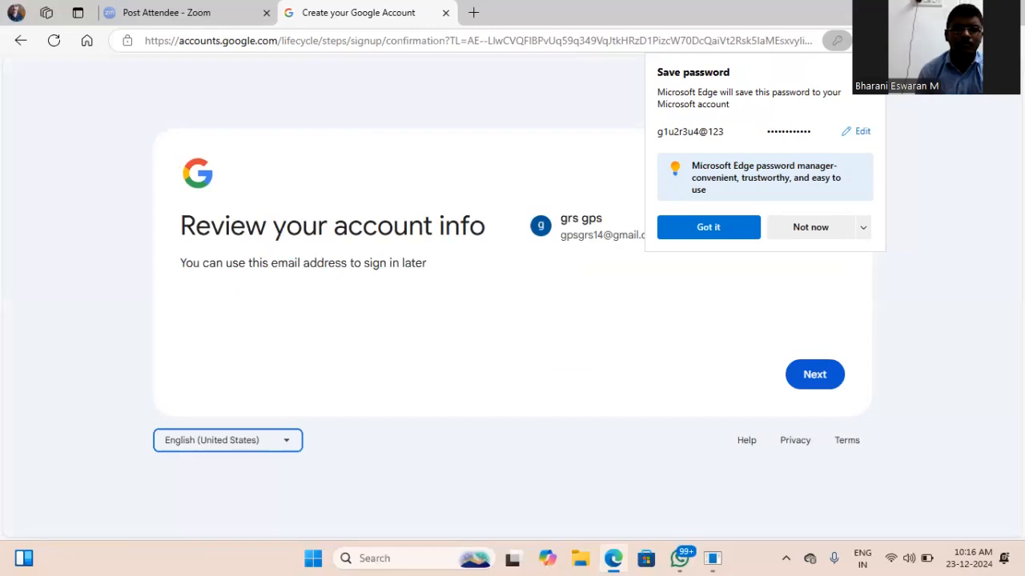
key("Tab")
key("shift+Tab")
key("F6")
key("Tab")
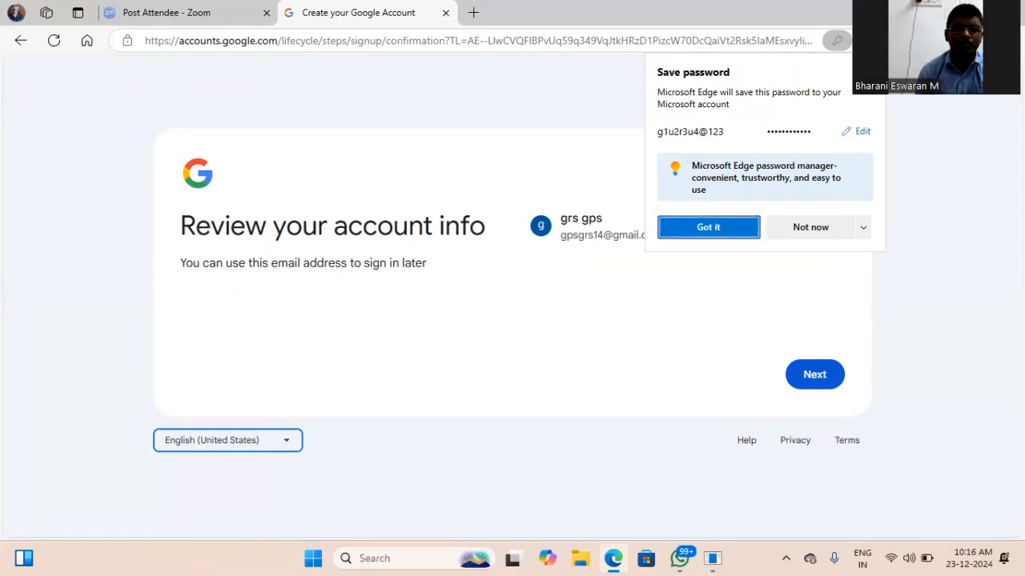
key("Return")
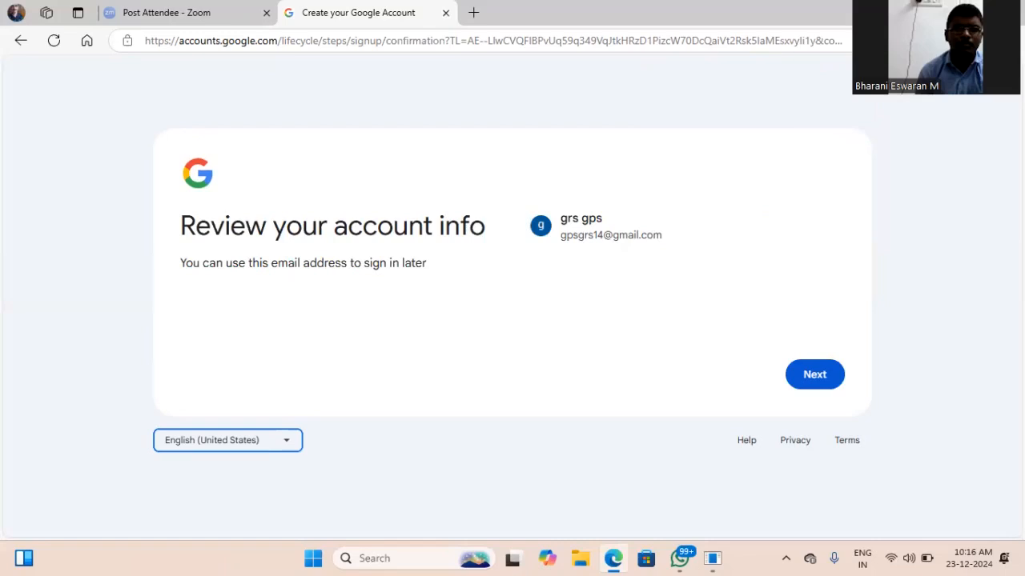
Accept the reviewed account info and continue to the Privacy and Terms page
key("Tab")
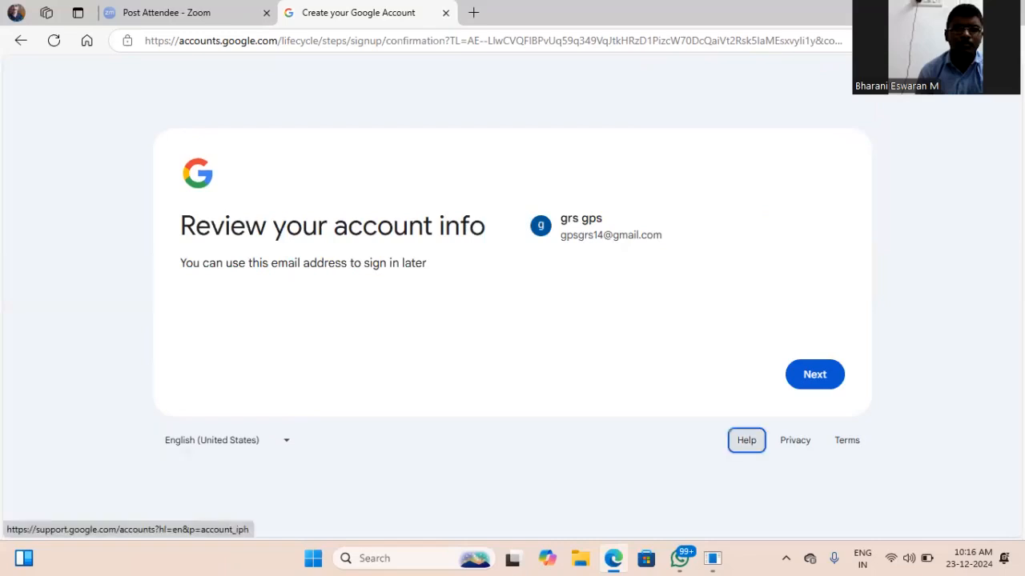
key("Tab")
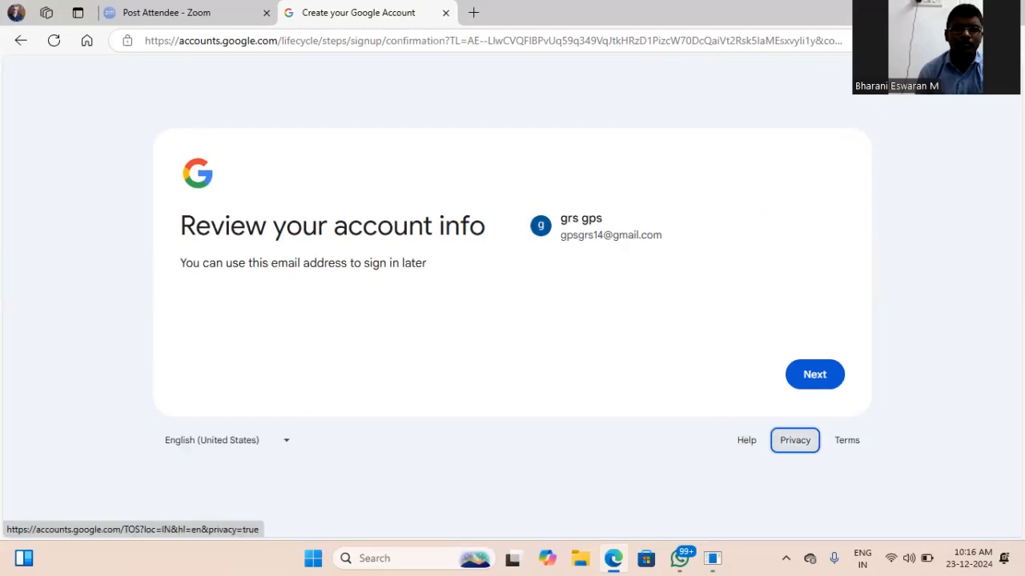
key("Tab")
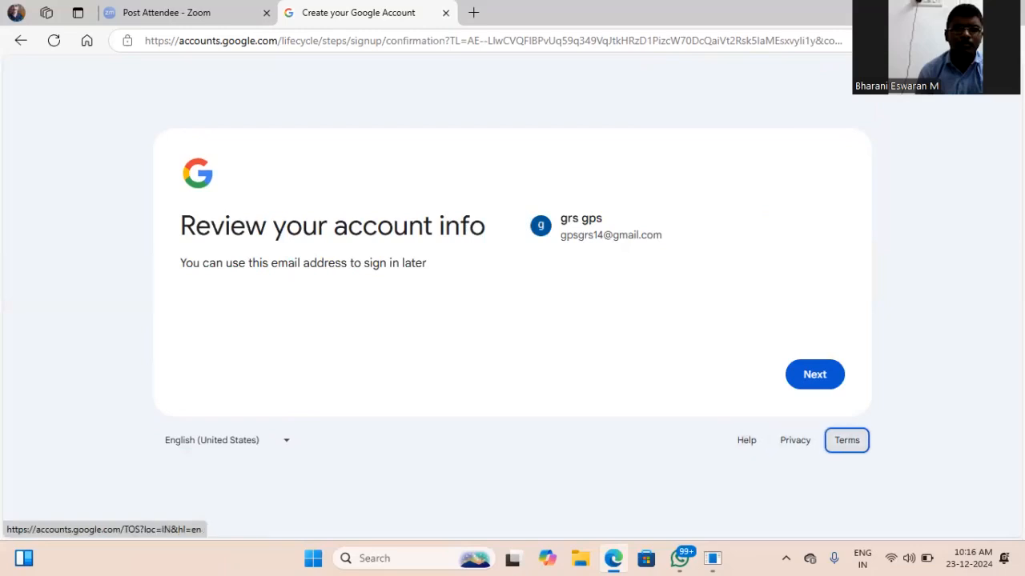
key("Tab")
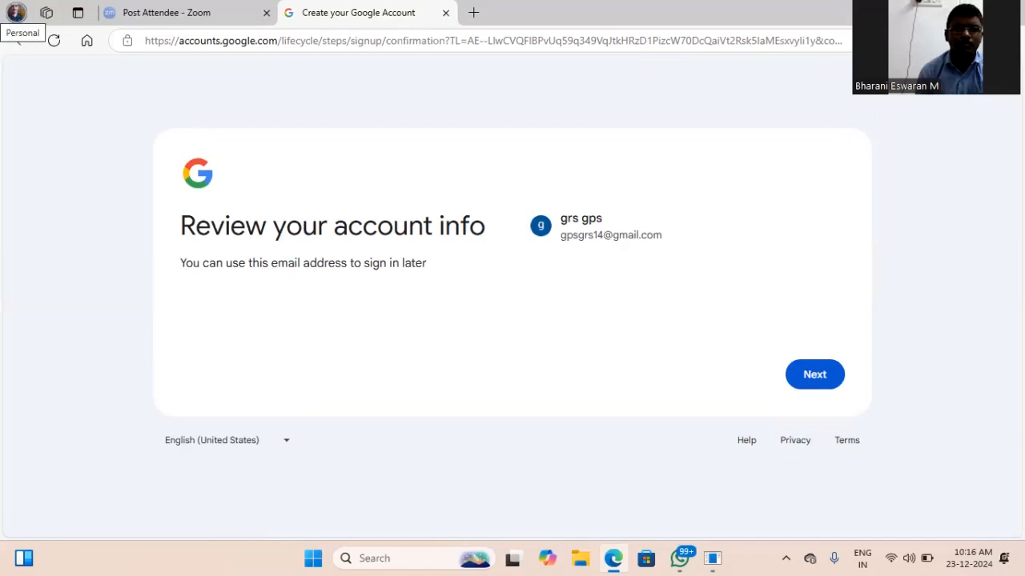
key("shift+Tab")
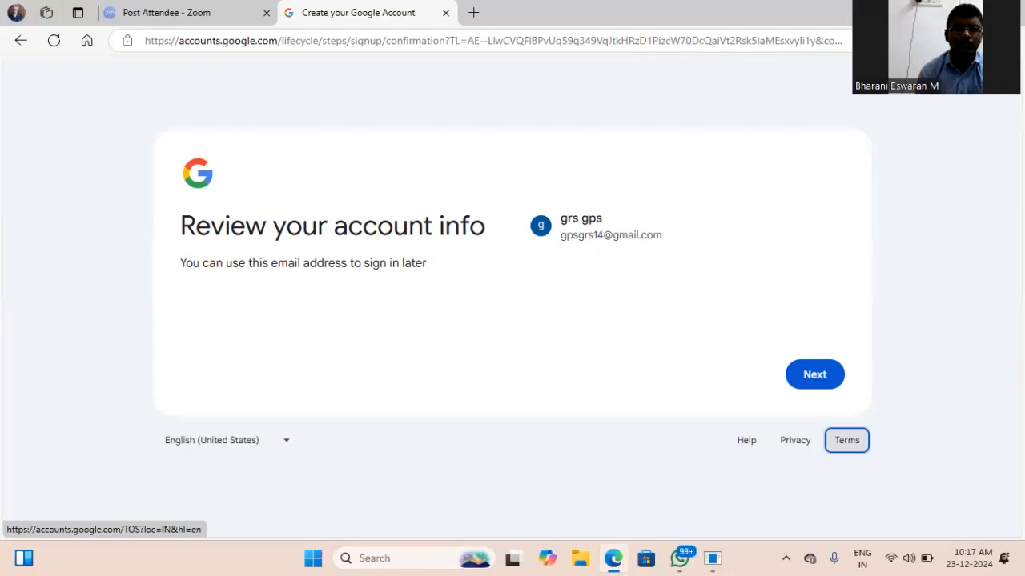
left_click(814, 374)
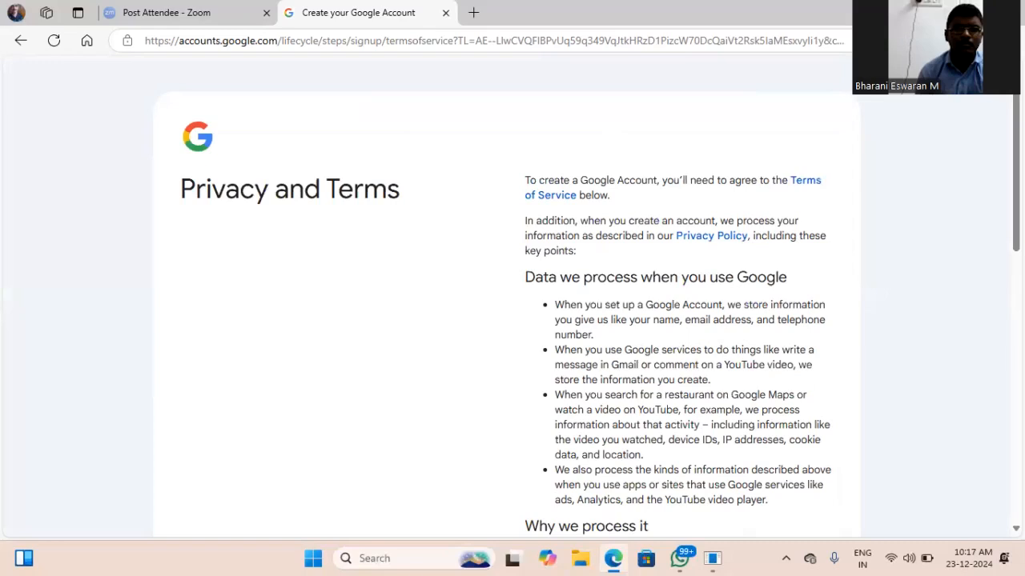
Look through Google's Privacy and Terms and agree to them to create the account
scroll(507, 296, "down", 15)
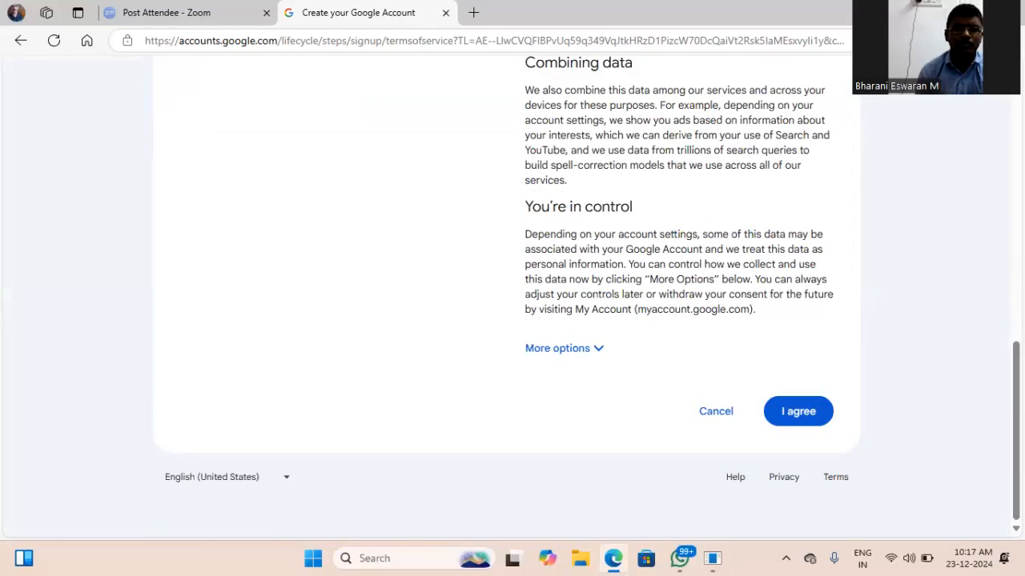
scroll(507, 296, "up", 15)
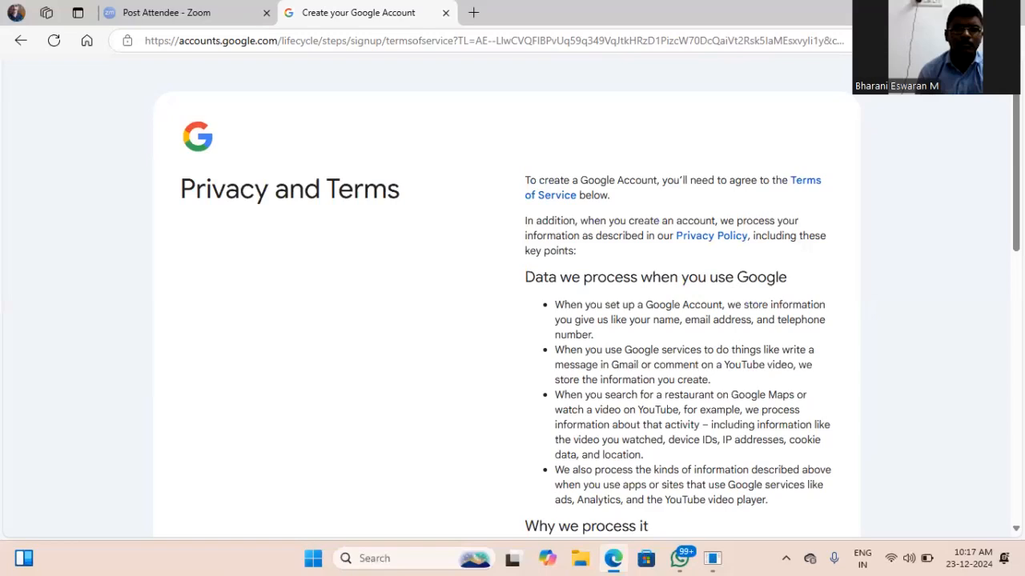
scroll(512, 304, "down", 3)
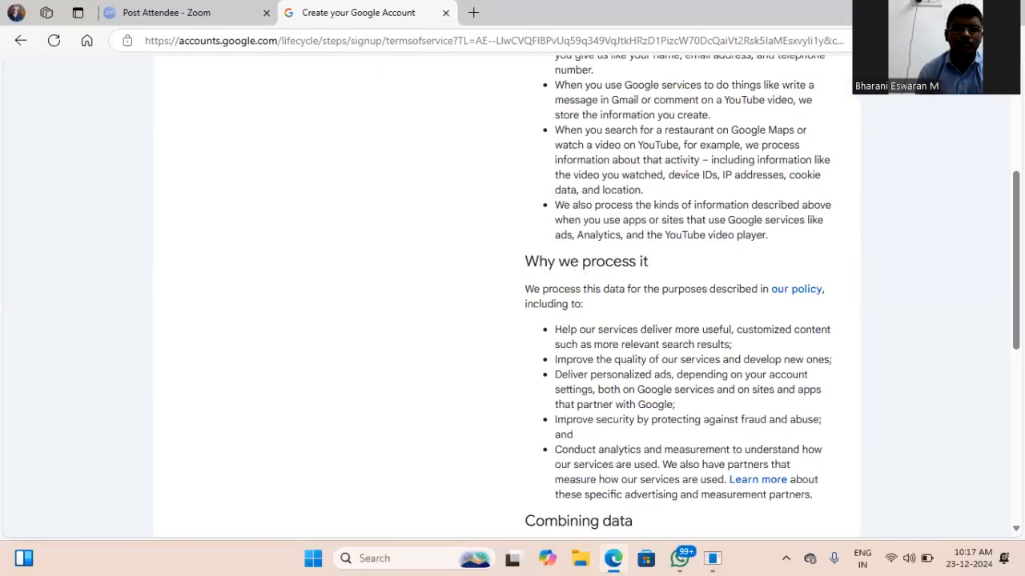
scroll(513, 304, "down", 5)
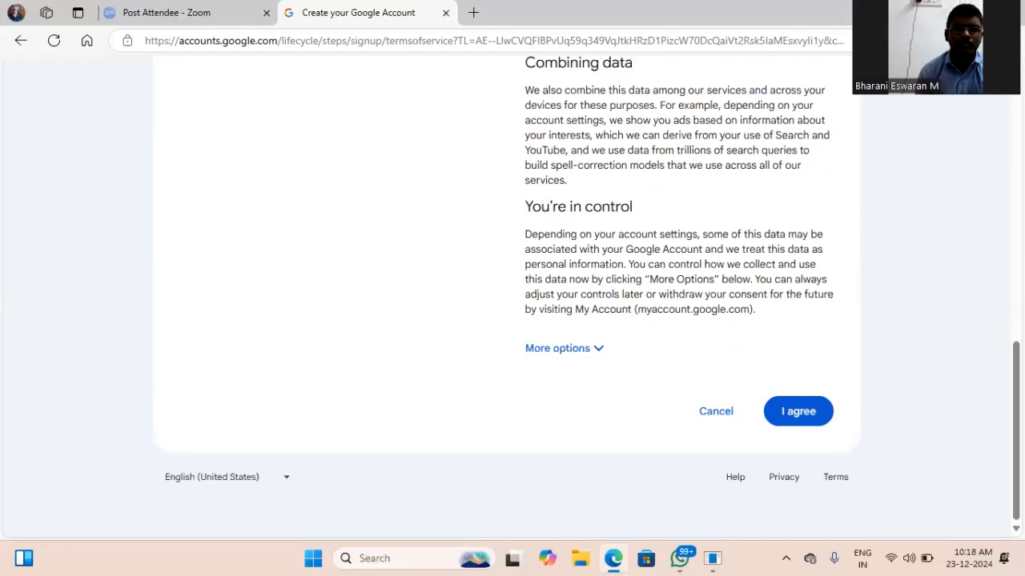
left_click(798, 412)
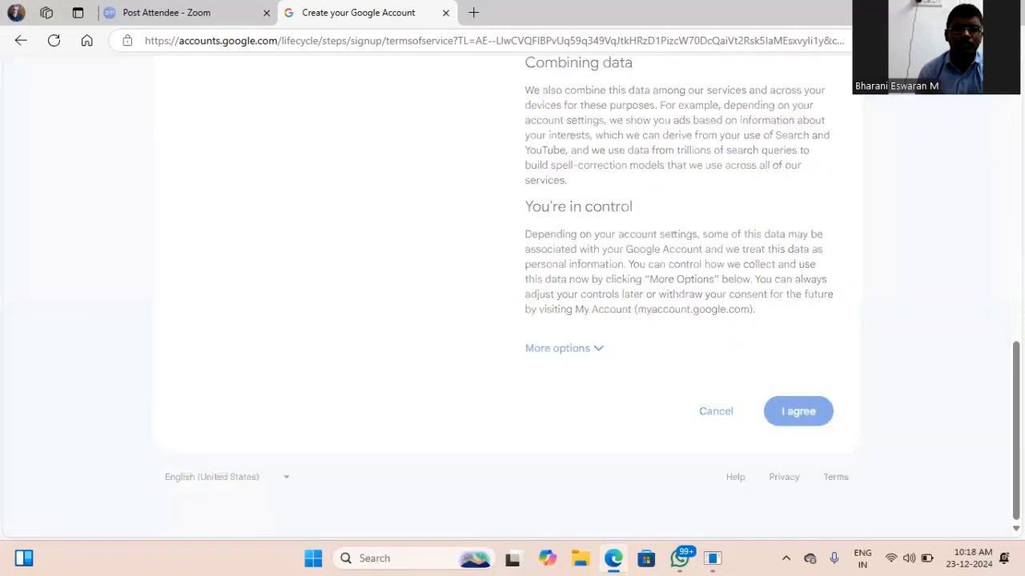